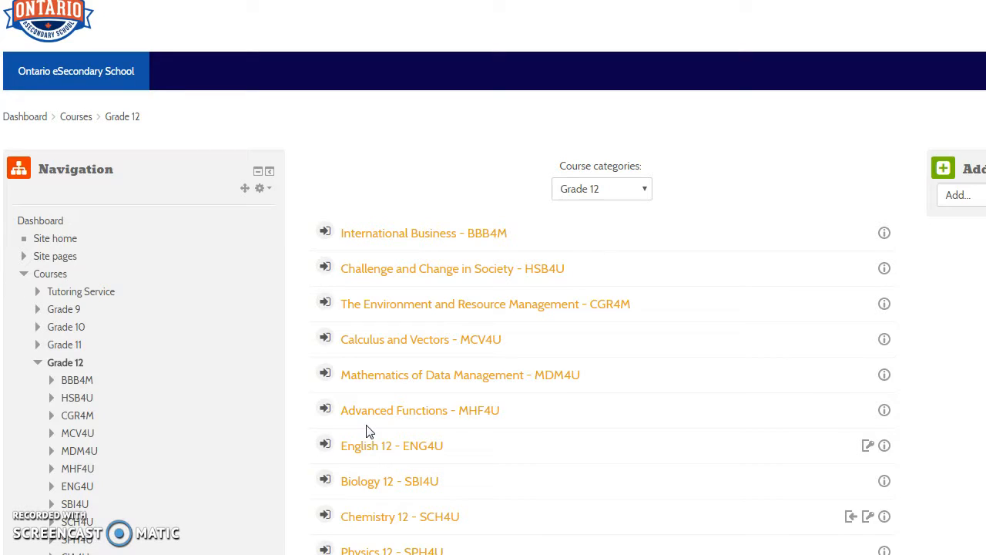
Open the Challenge and Change in Society - HSB4U course and bring up its course settings for editing
left_click(455, 276)
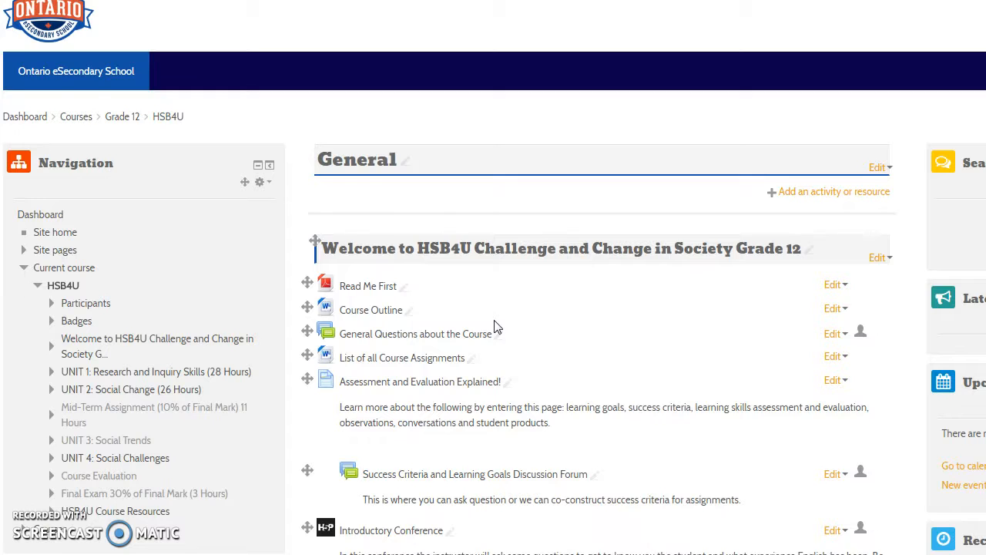
scroll(497, 327, "down", 3)
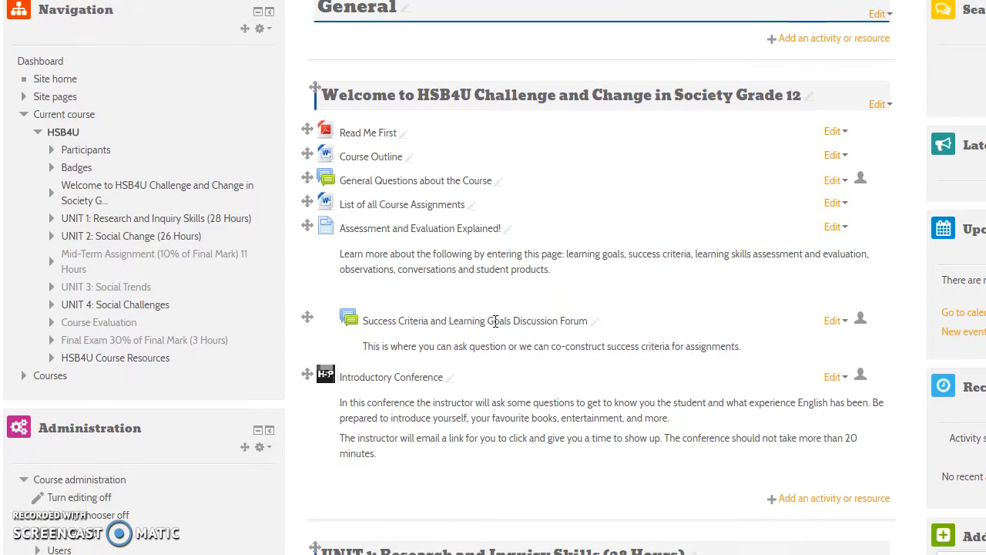
scroll(496, 321, "down", 3)
scroll(87, 415, "up", 1)
left_click(85, 415)
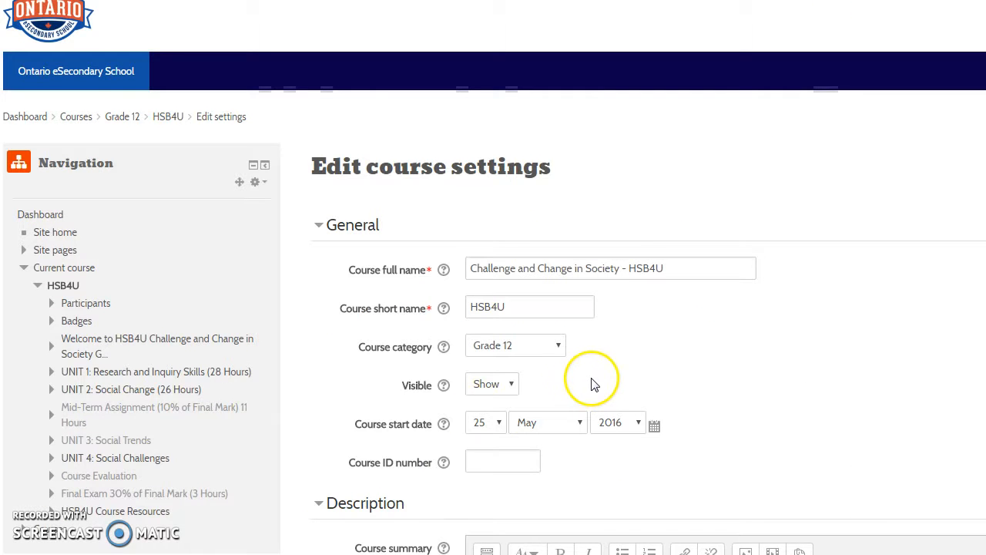
Set Enable completion tracking to Yes for the HSB4U course and save the course settings
scroll(594, 385, "down", 8)
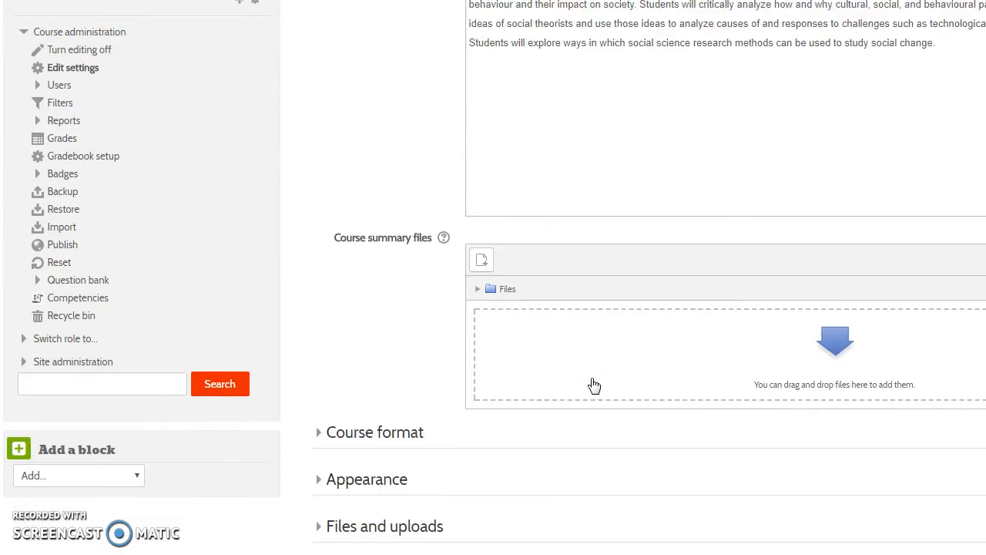
scroll(593, 385, "down", 4)
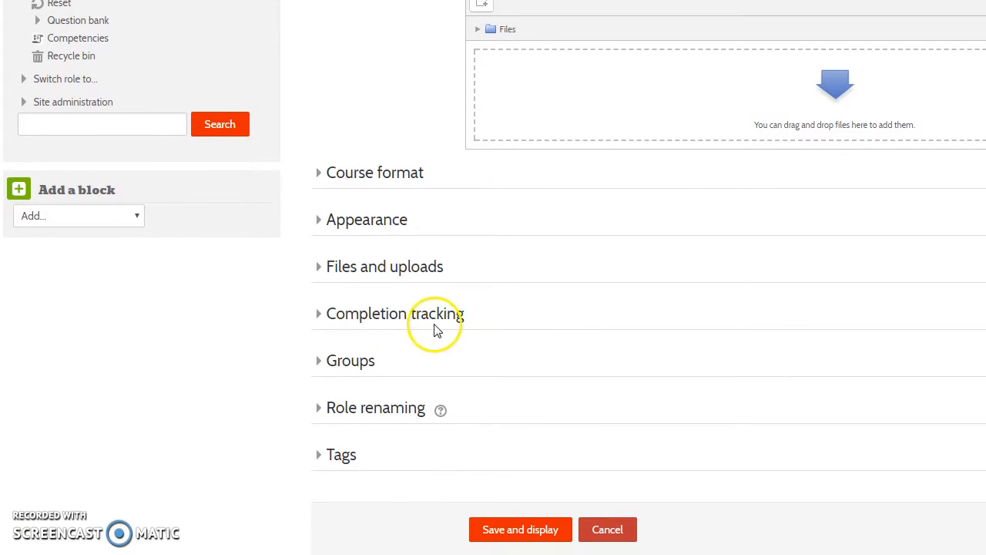
left_click(419, 318)
left_click(484, 358)
left_click(481, 390)
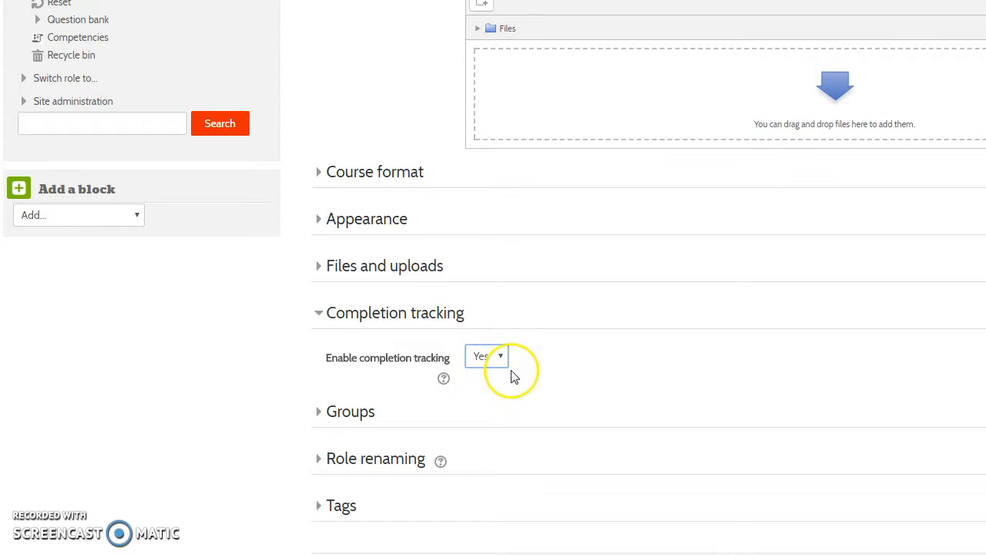
scroll(512, 379, "down", 1)
left_click(504, 493)
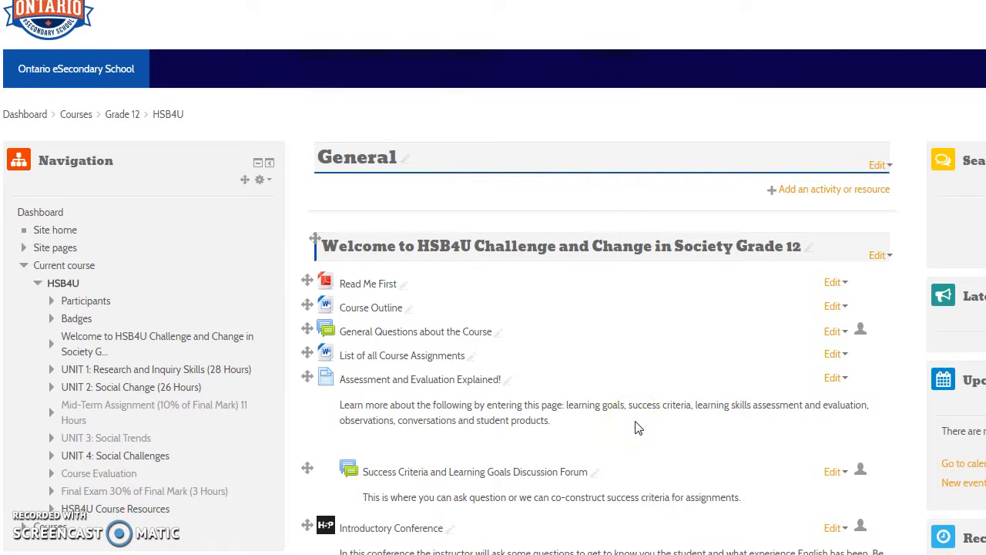
Open the settings of the Unit 1 Overview page in the UNIT 1: Research and Inquiry Skills section
scroll(638, 428, "down", 3)
scroll(638, 430, "down", 1)
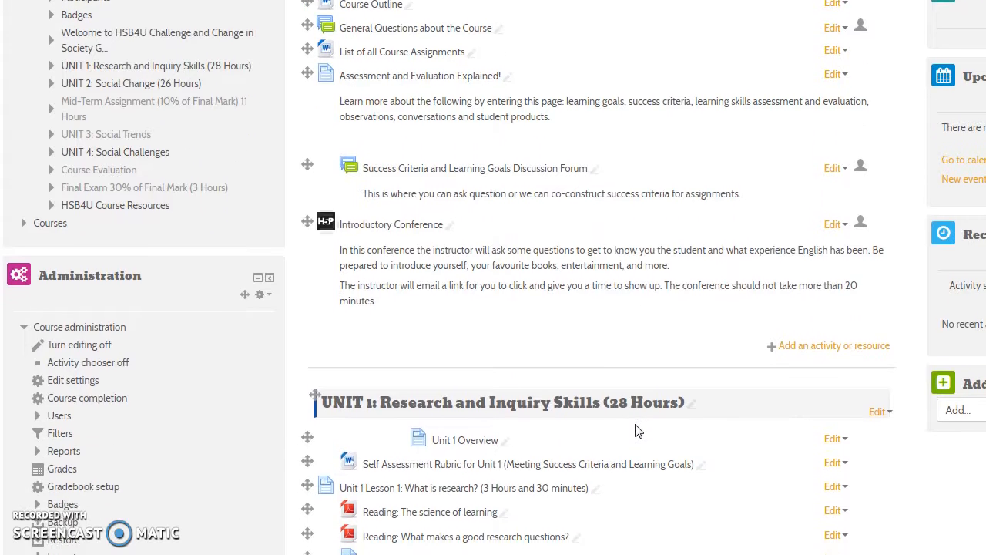
scroll(637, 431, "down", 1)
scroll(631, 436, "down", 1)
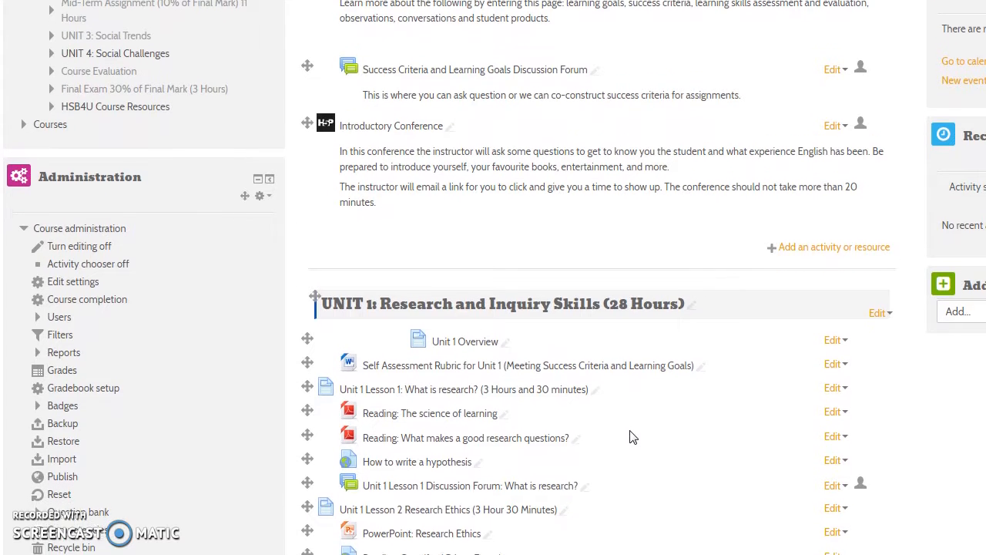
scroll(630, 436, "down", 4)
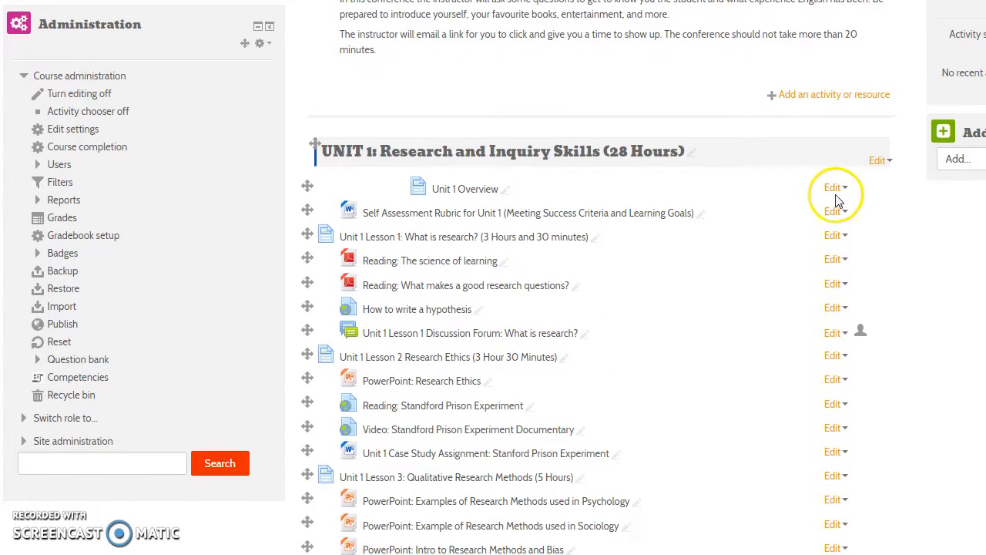
left_click(836, 194)
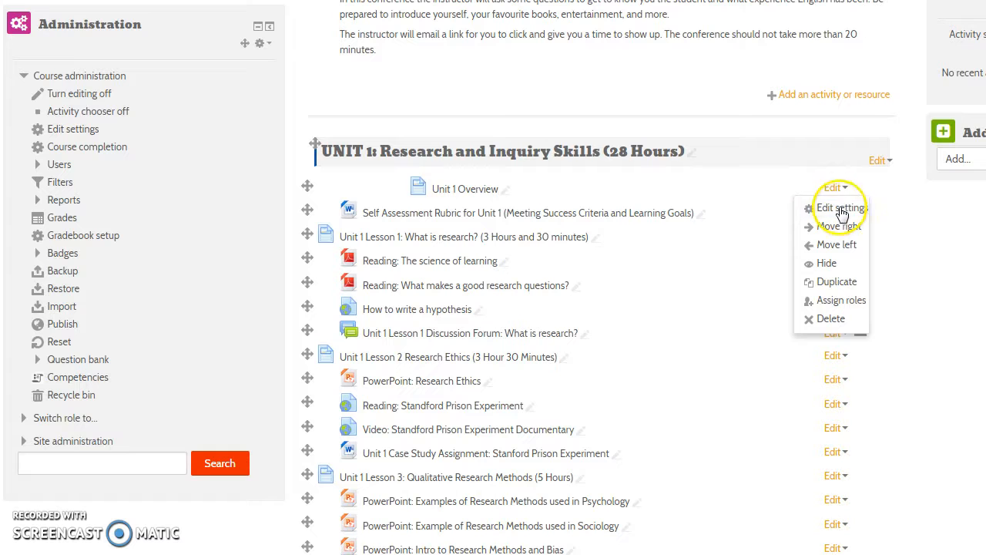
left_click(843, 208)
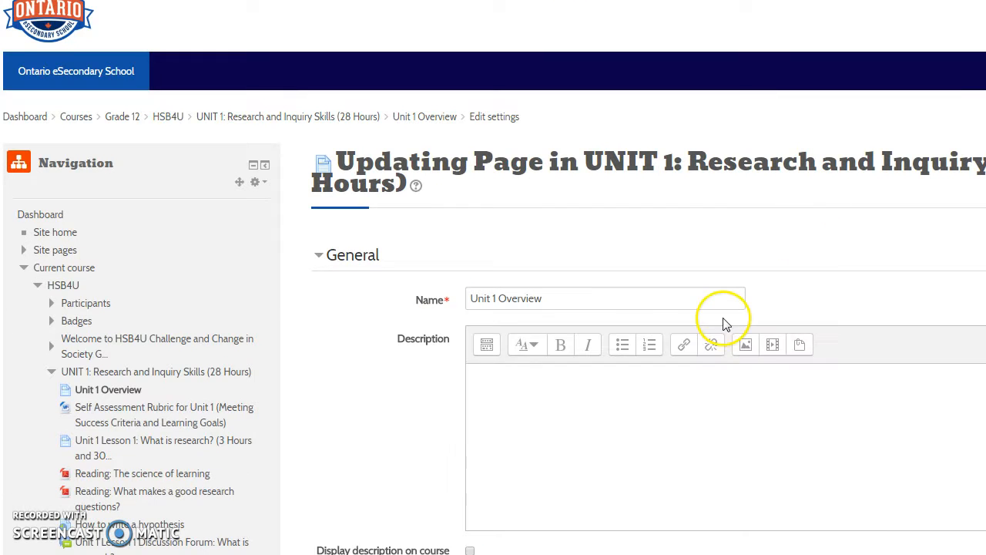
Set Unit 1 Overview to "Show activity as complete when conditions are met", require students to view it, and save back to the course
scroll(723, 323, "down", 3)
scroll(723, 322, "down", 5)
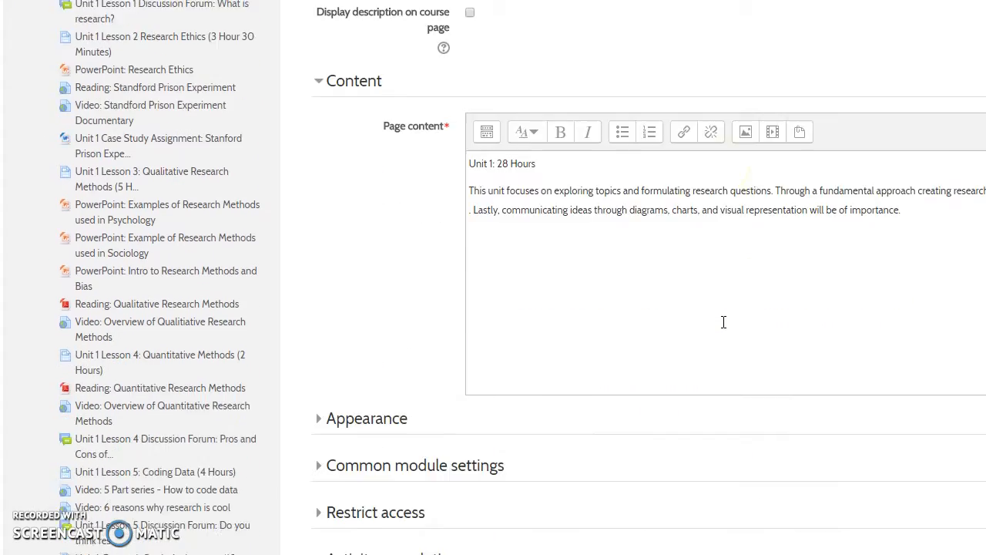
scroll(509, 362, "down", 1)
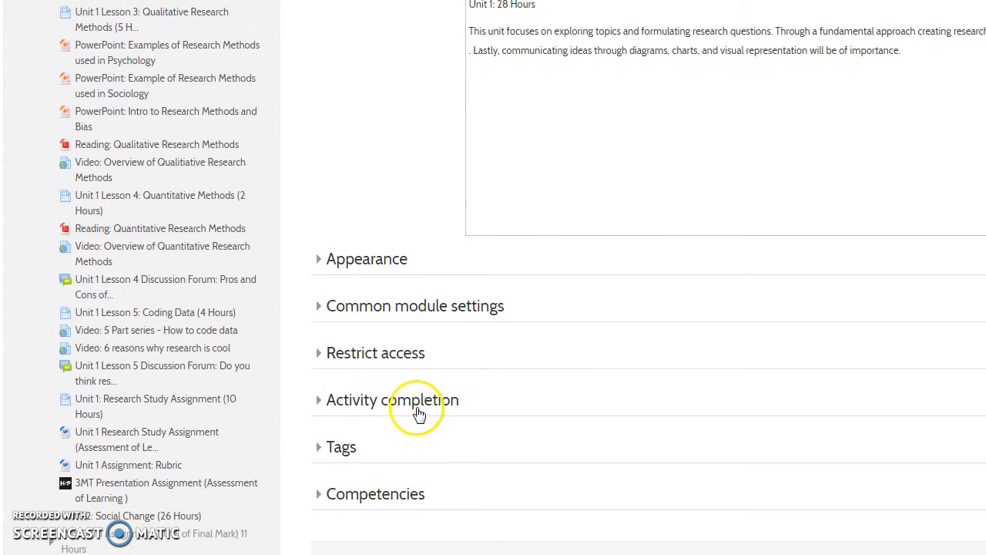
left_click(410, 408)
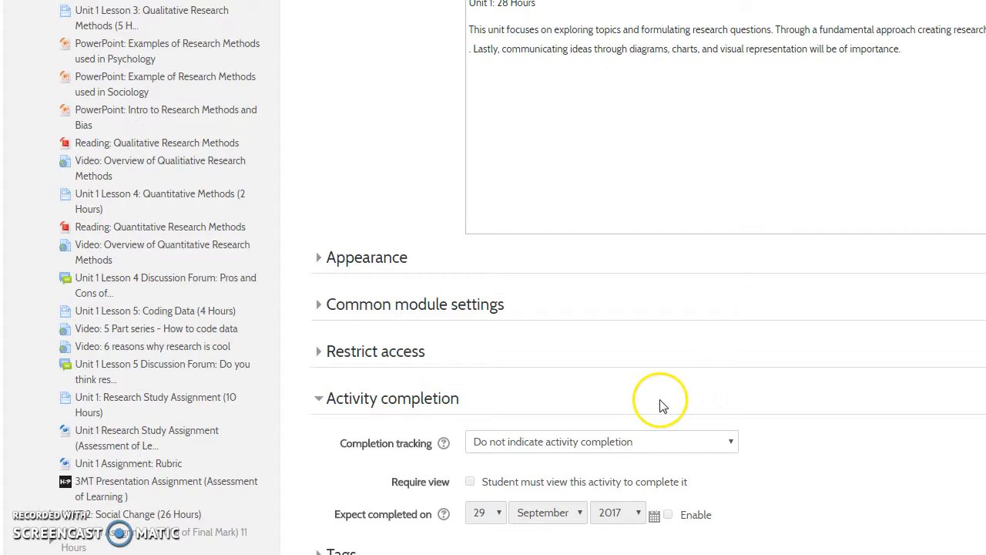
scroll(658, 403, "down", 1)
scroll(660, 406, "down", 1)
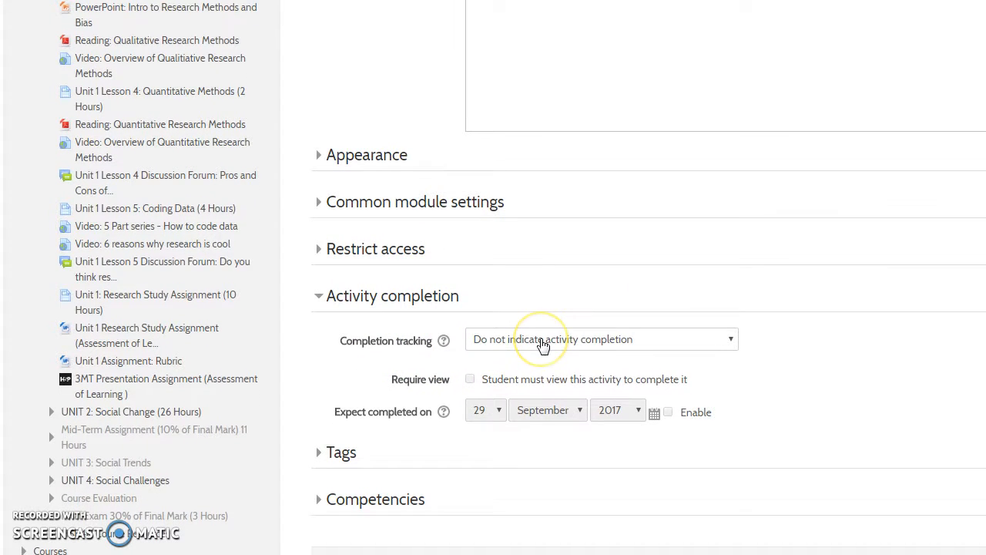
left_click(543, 344)
left_click(532, 389)
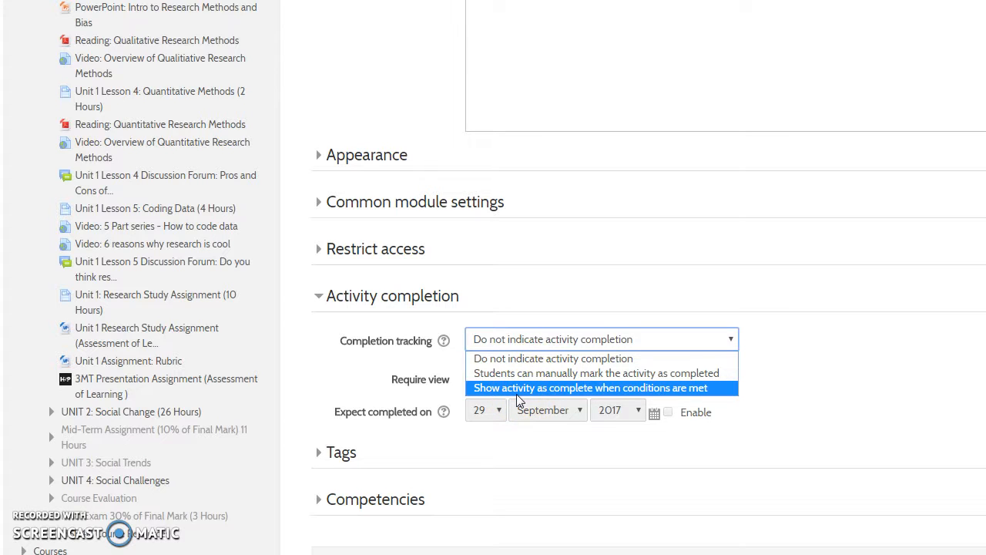
left_click(517, 395)
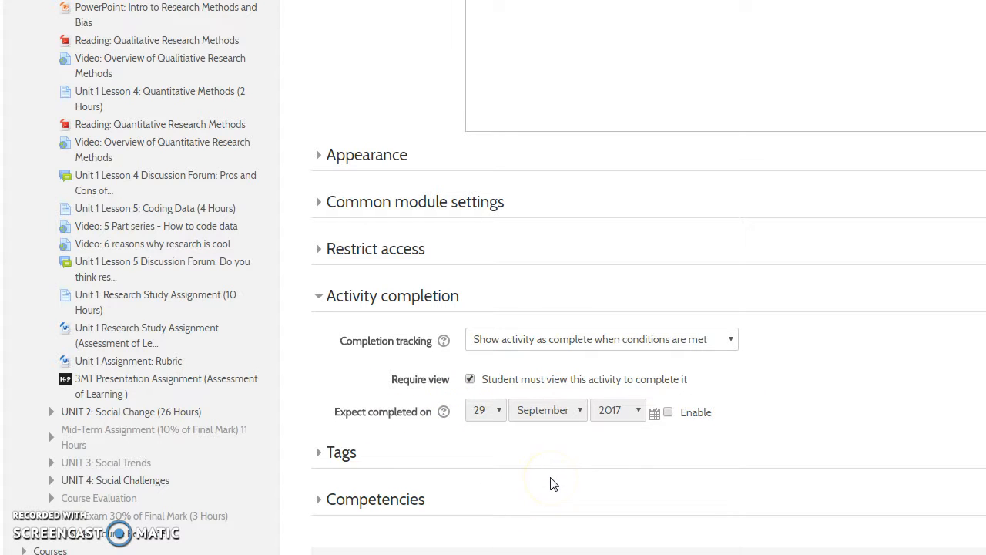
scroll(551, 483, "down", 1)
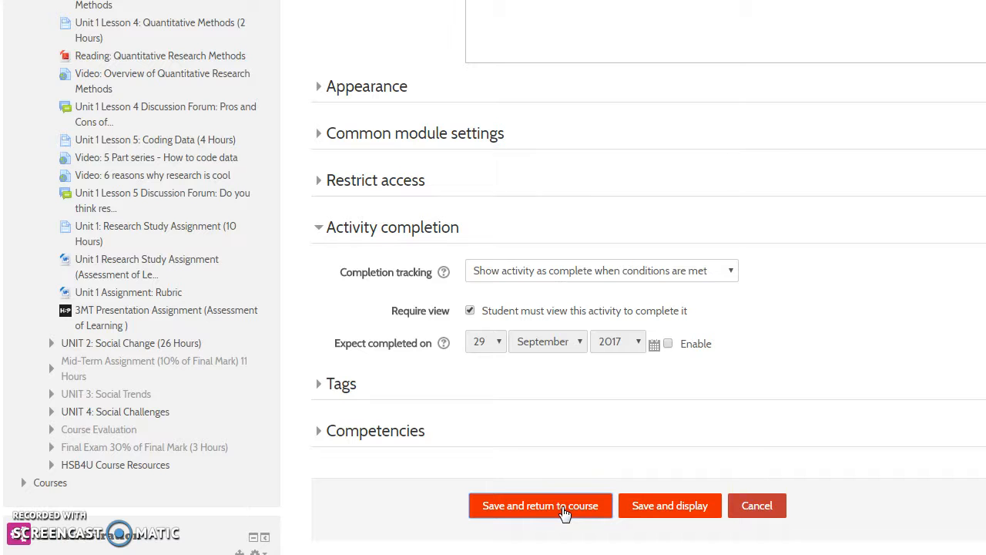
left_click(540, 506)
Open the settings of the Self Assessment Rubric for Unit 1 file
scroll(590, 467, "down", 10)
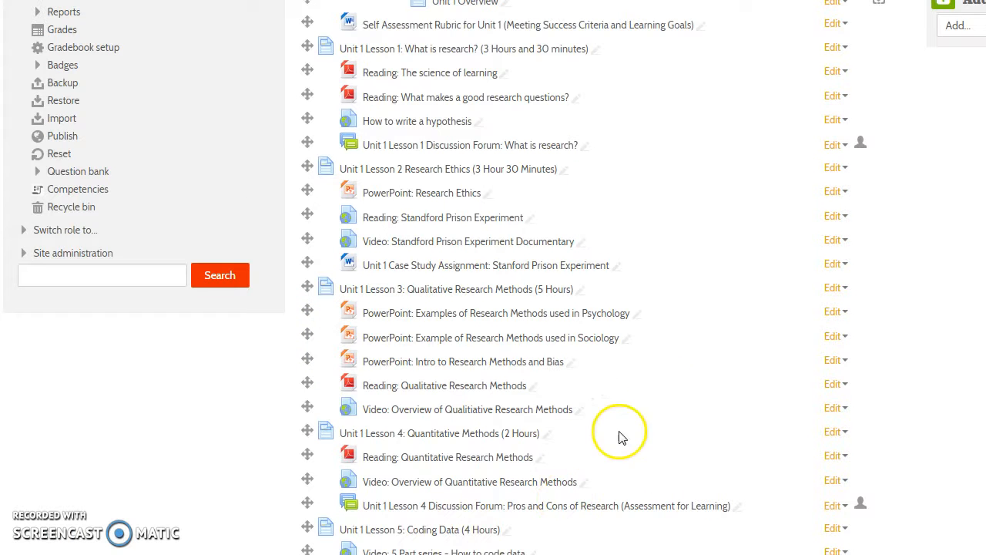
scroll(687, 339, "up", 1)
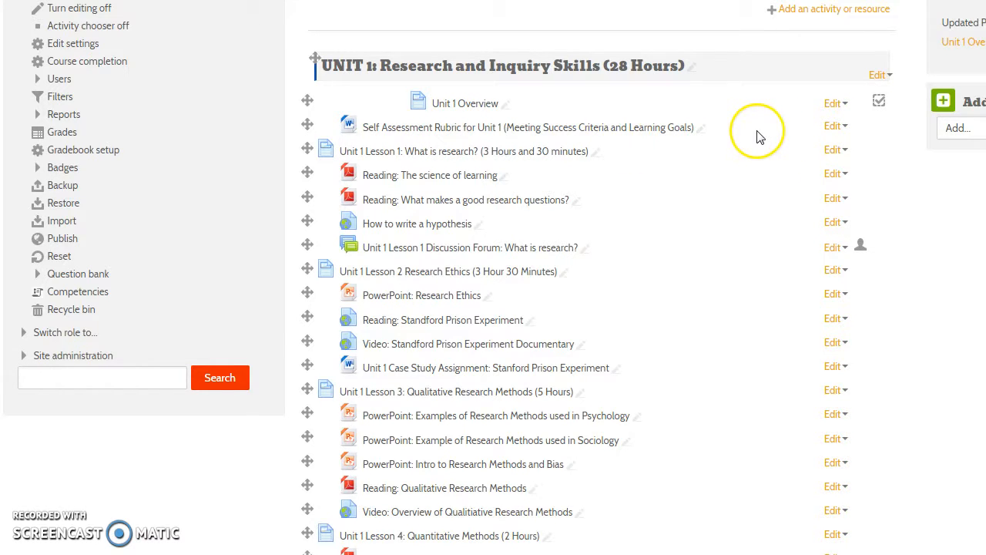
left_click(835, 127)
left_click(832, 150)
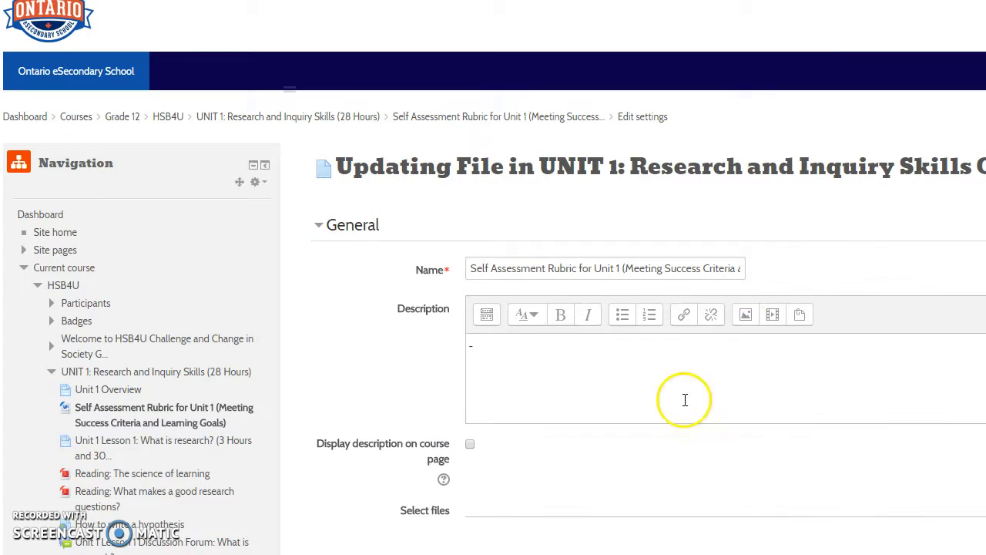
Set the rubric's completion tracking to "Show activity as complete when conditions are met", require students to view it, and save back to the course
scroll(678, 408, "down", 5)
scroll(678, 412, "down", 1)
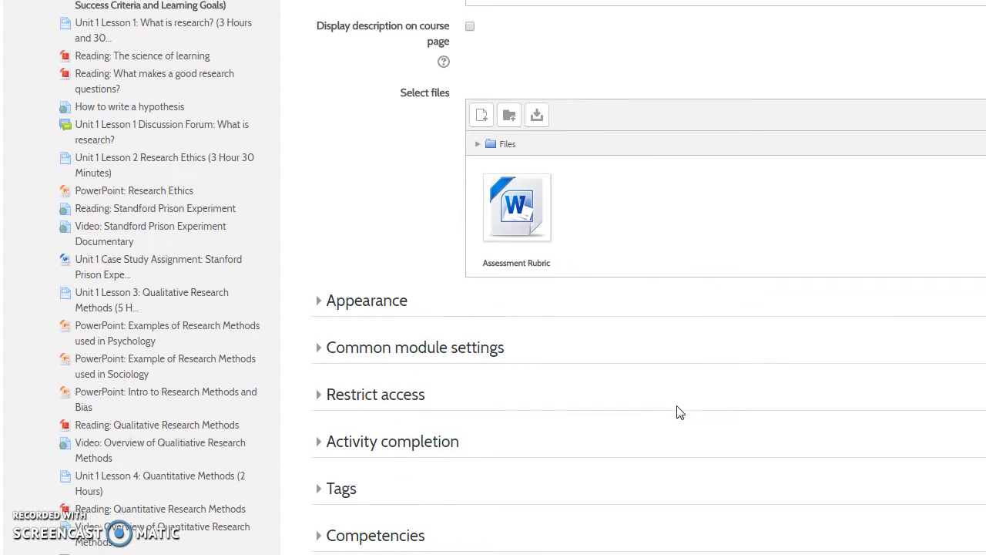
left_click(444, 436)
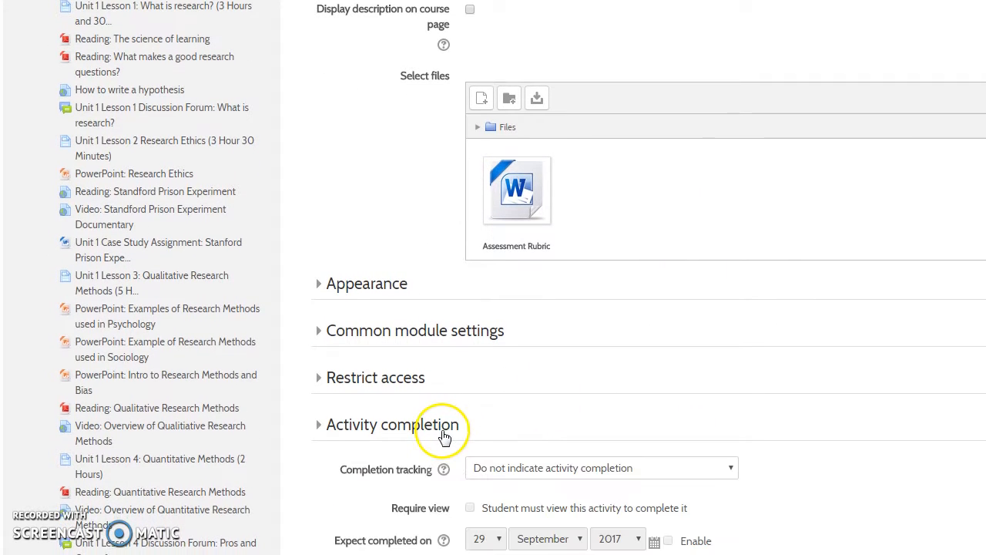
scroll(637, 418, "down", 3)
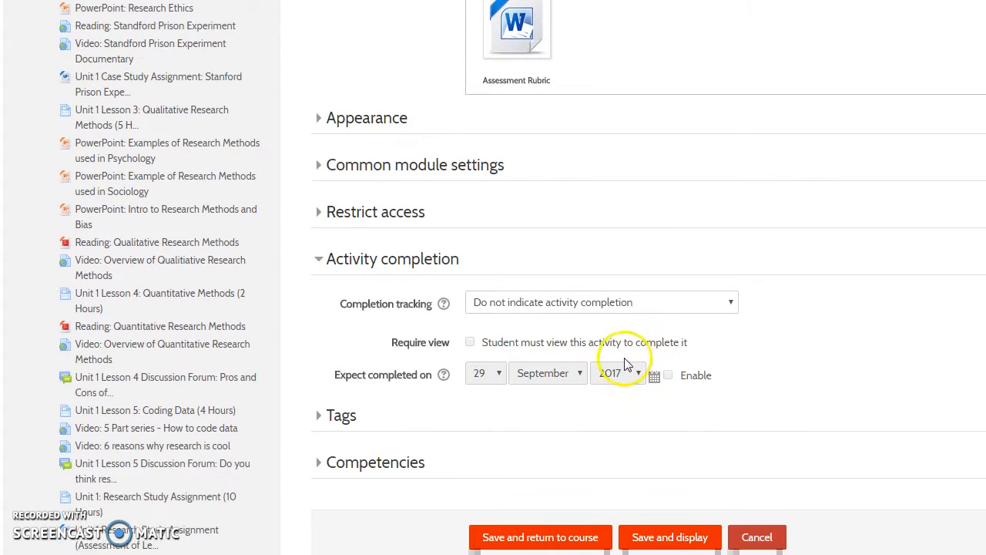
left_click(606, 294)
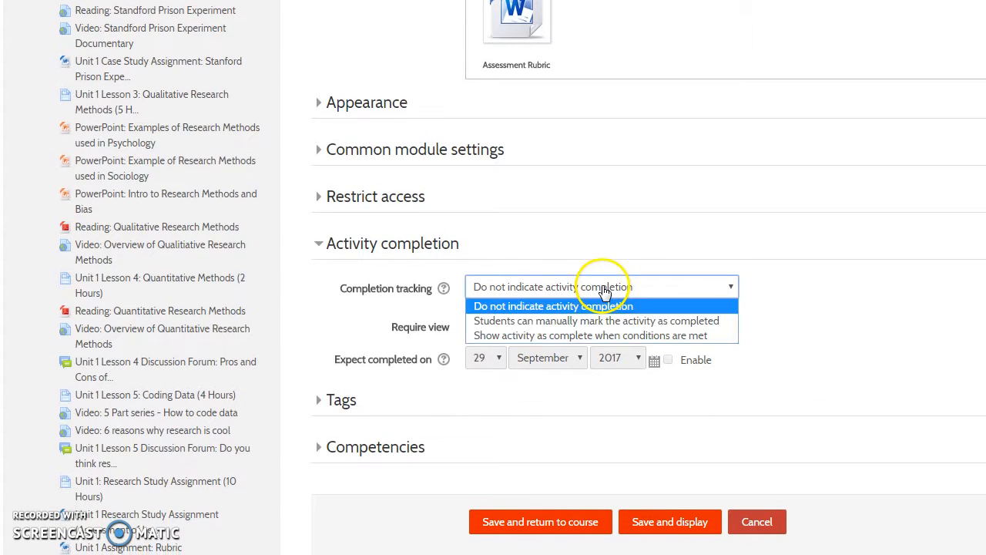
left_click(581, 335)
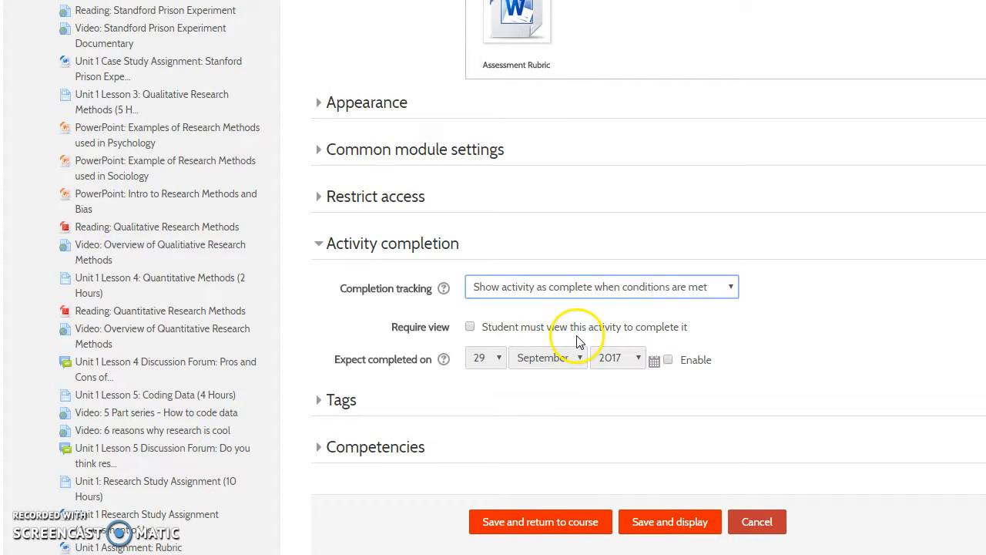
left_click(469, 328)
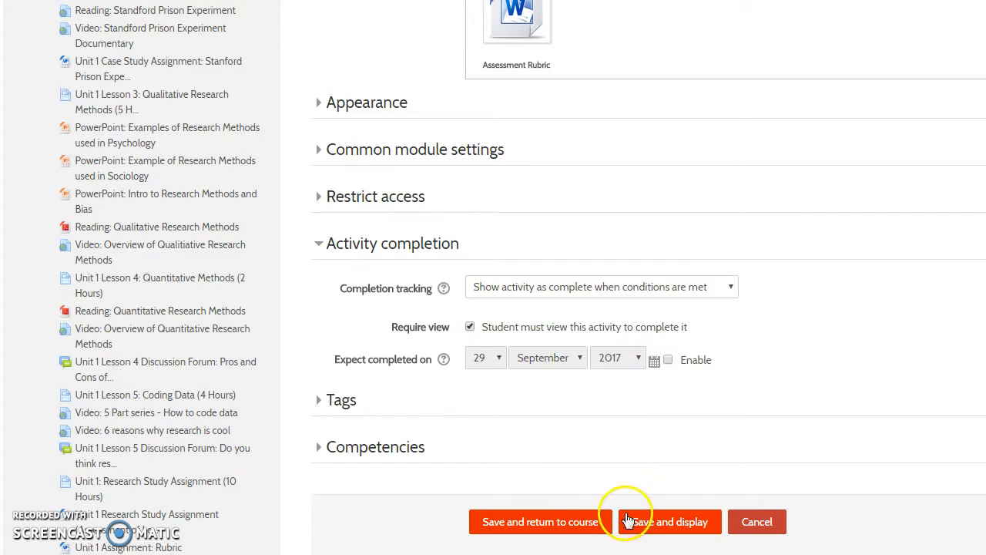
left_click(578, 534)
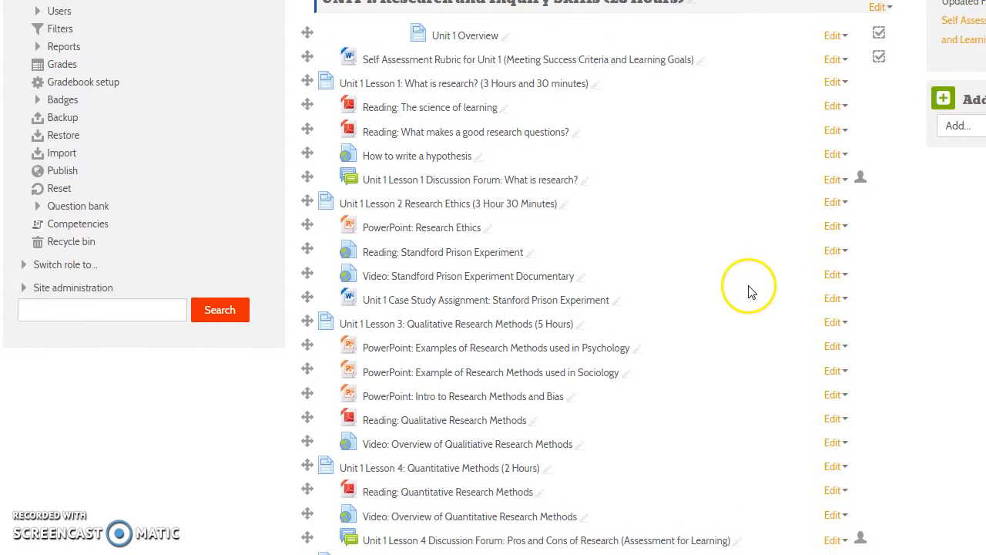
Open the settings of the "Unit 1 Lesson 1: What is research?" page
scroll(752, 291, "up", 2)
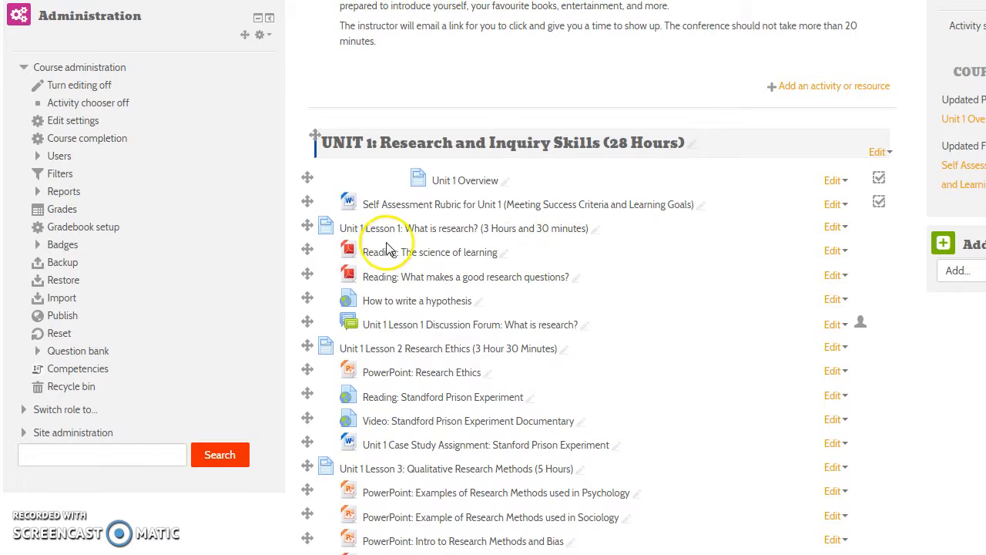
left_click(836, 228)
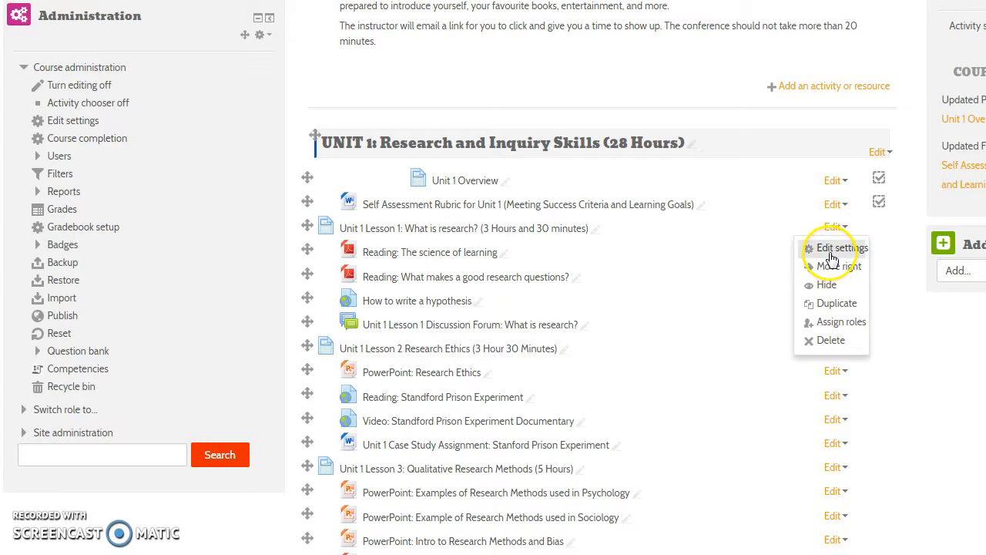
left_click(831, 255)
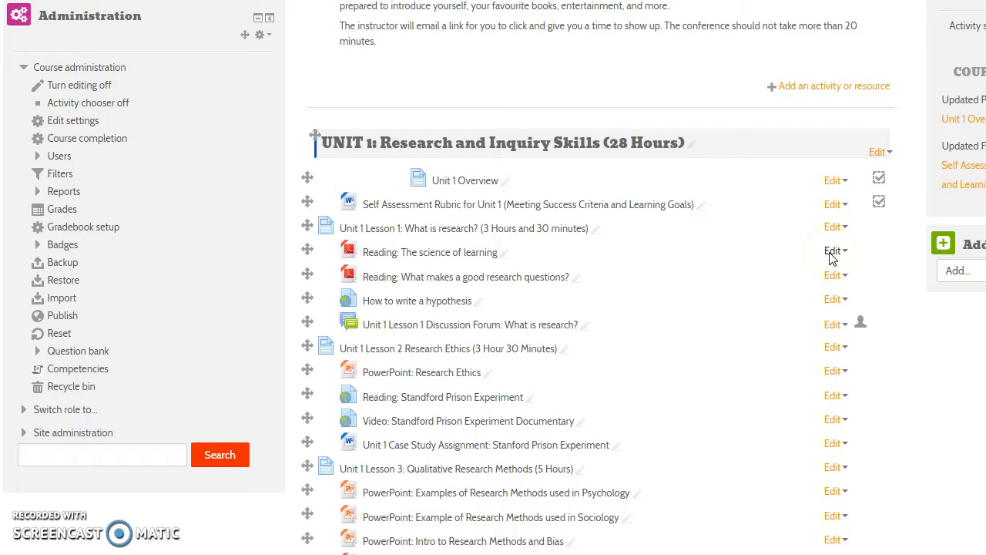
Set the Lesson 1 page's completion tracking to "Show activity as complete when conditions are met", require students to view it, and save and display the page
scroll(685, 411, "down", 4)
scroll(684, 414, "down", 5)
scroll(685, 414, "down", 8)
scroll(700, 394, "up", 3)
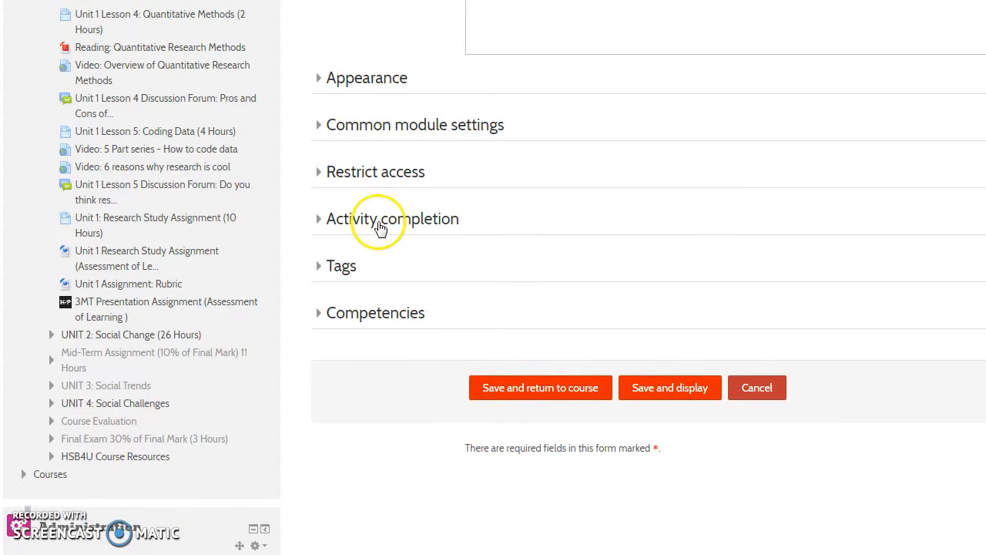
left_click(362, 262)
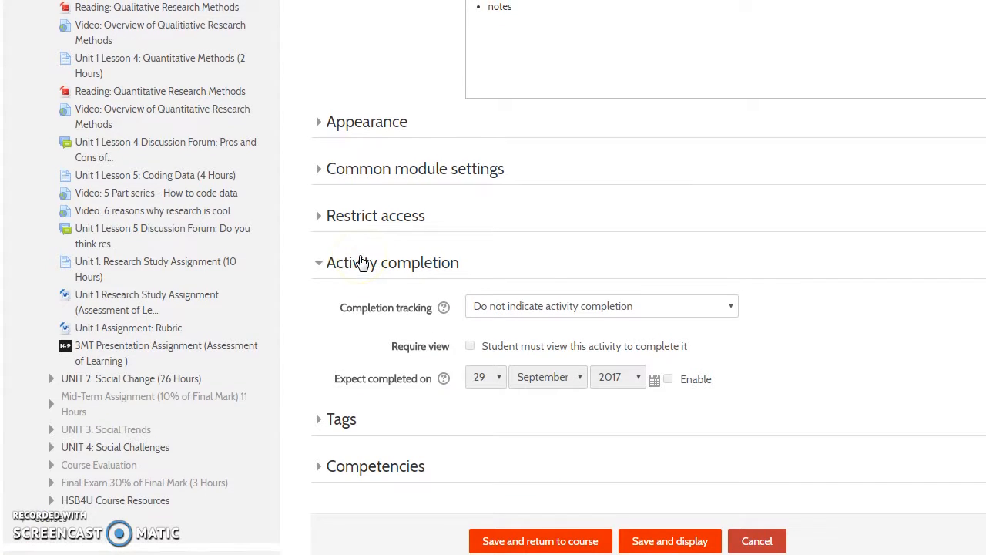
left_click(587, 314)
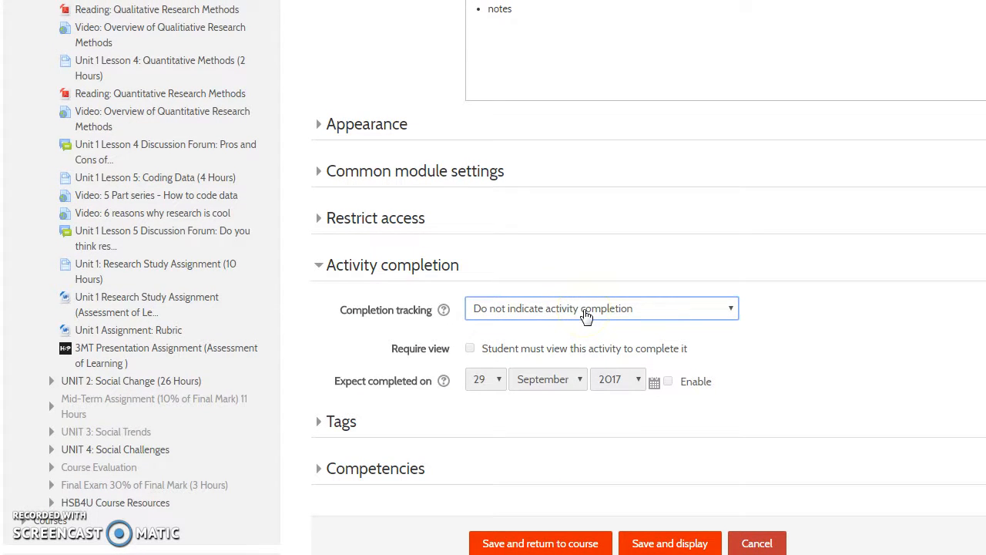
left_click(587, 315)
left_click(567, 360)
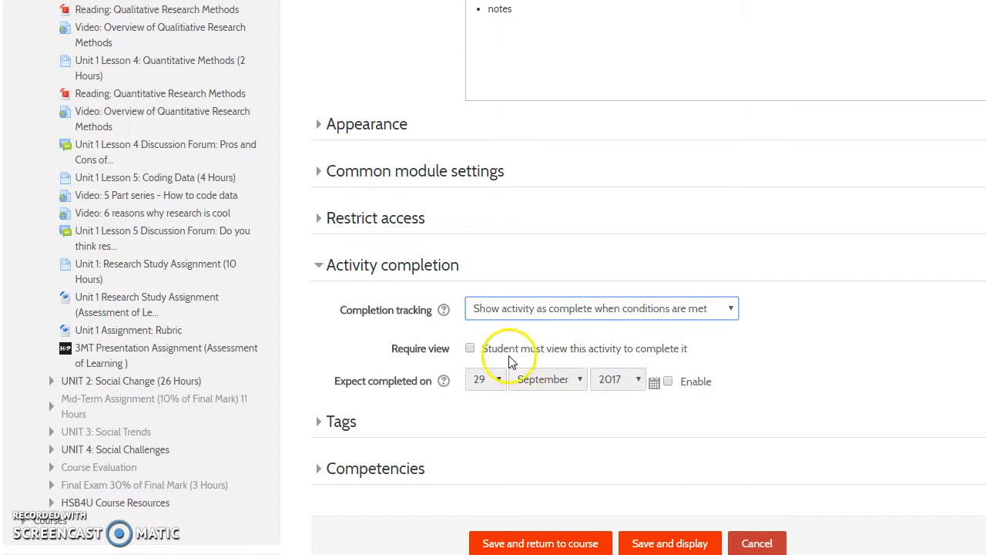
left_click(472, 350)
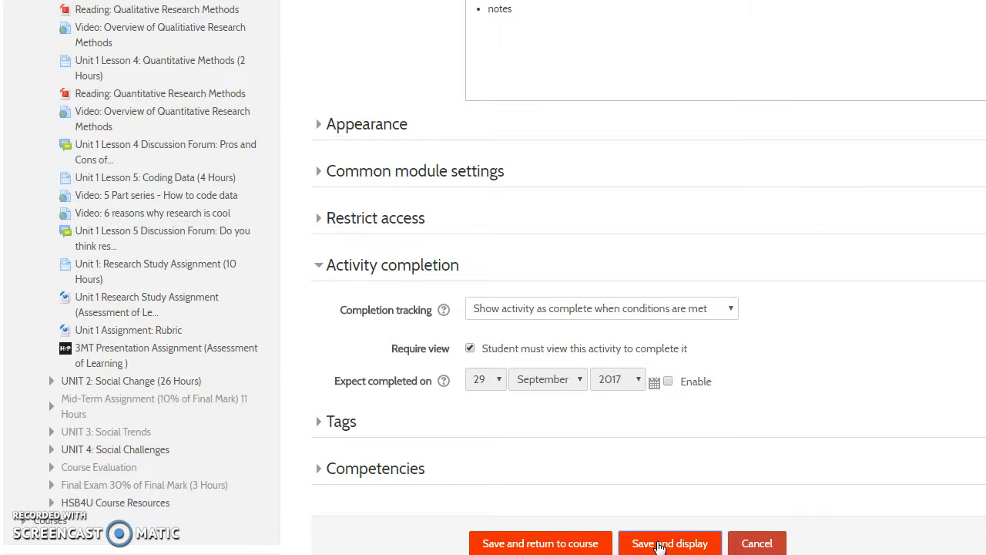
left_click(659, 544)
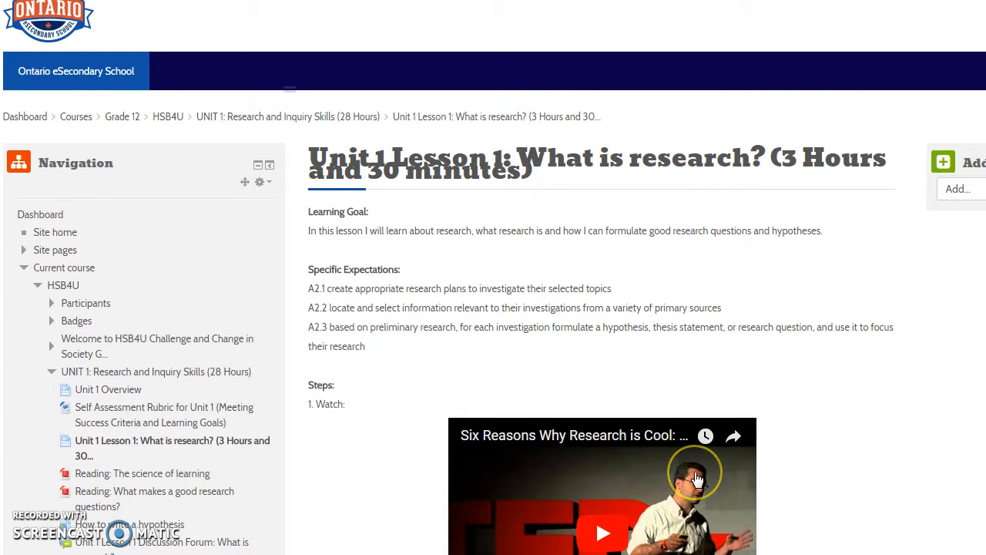
Return to the Lesson 1 page's settings and add an access restriction based on activity completion
scroll(696, 479, "down", 5)
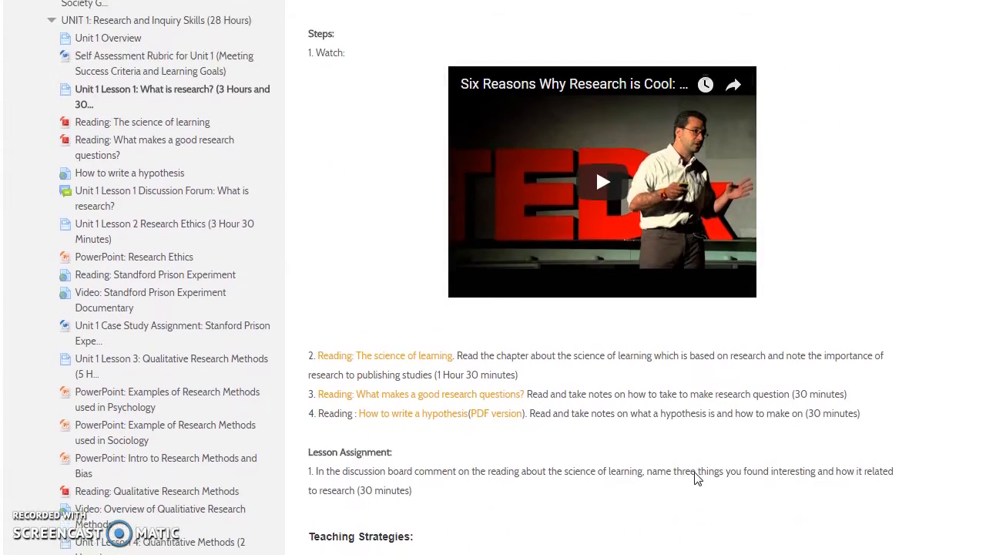
scroll(696, 478, "up", 5)
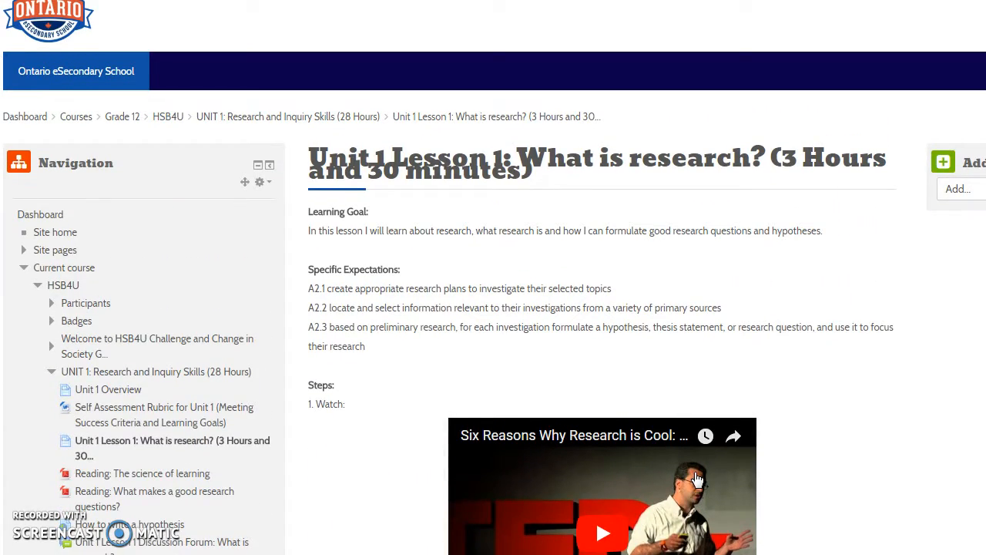
key("alt+Left")
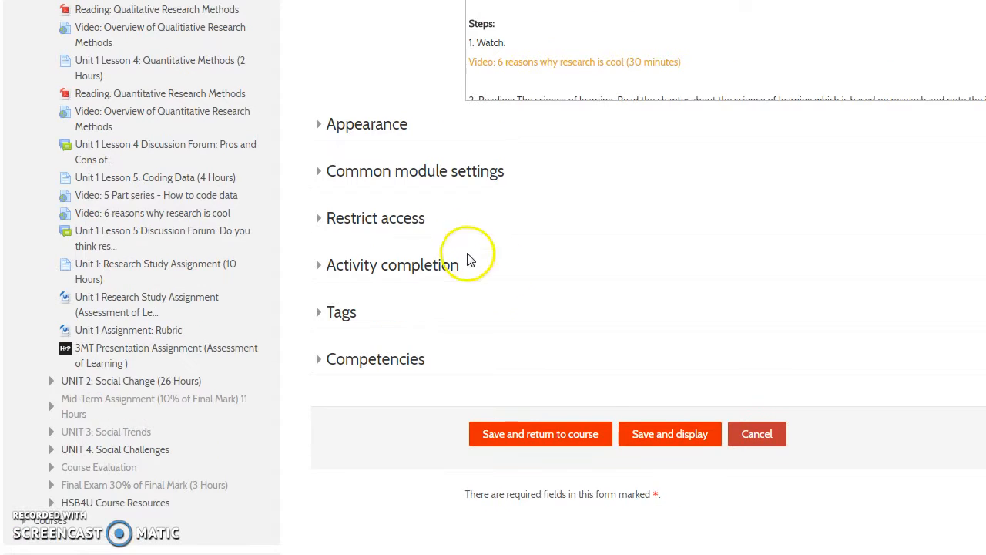
left_click(406, 271)
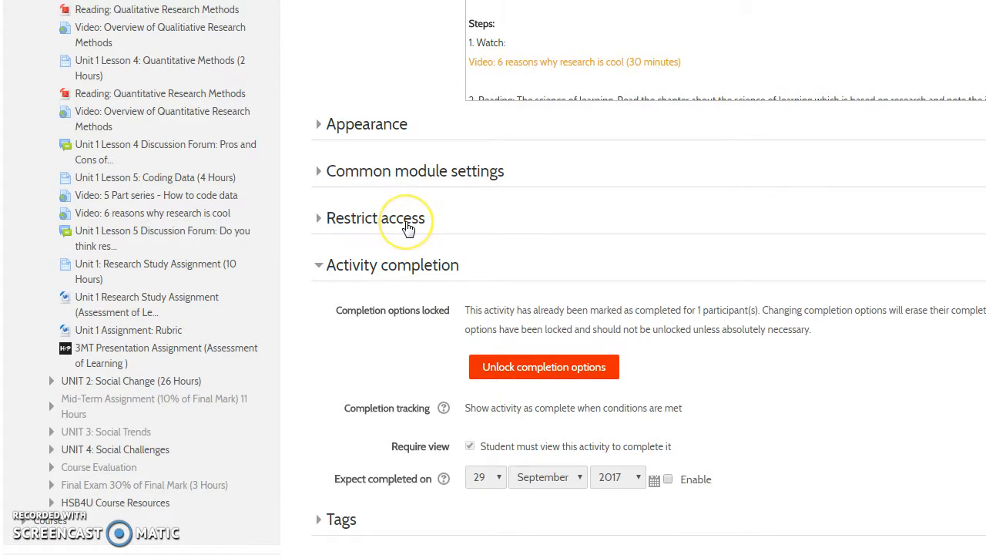
left_click(408, 229)
left_click(519, 287)
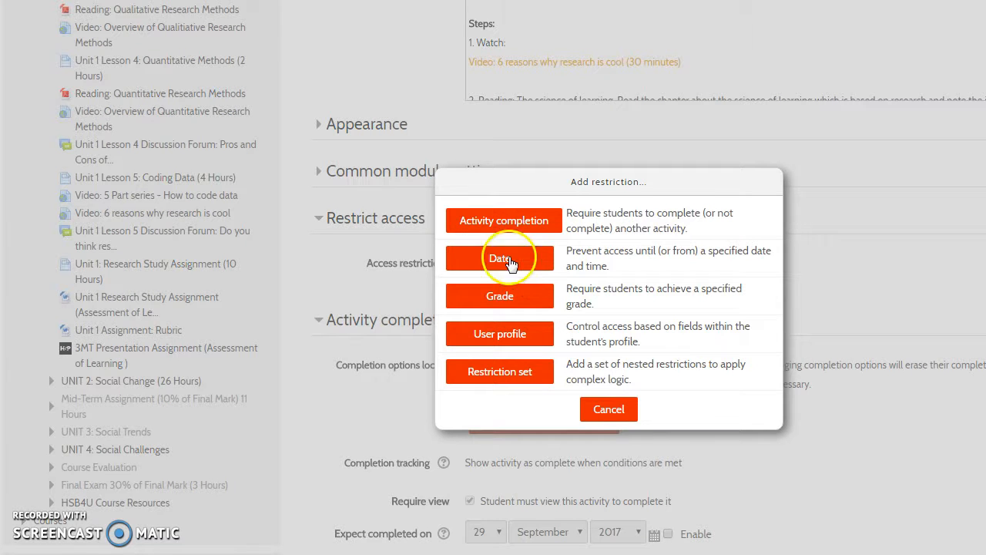
left_click(494, 223)
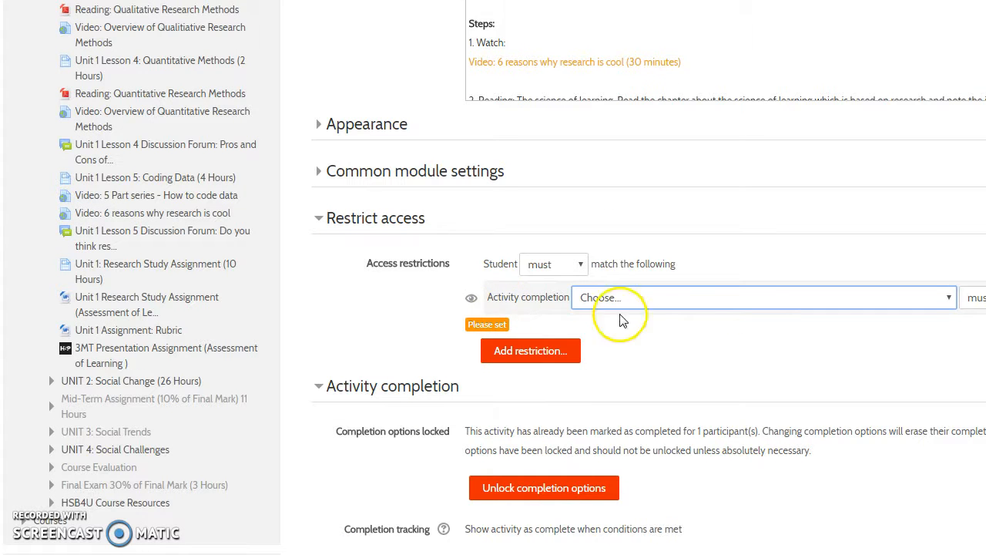
Set the restriction to require completion of "Self Assessment Rubric for Unit 1" and save back to the course
left_click(741, 304)
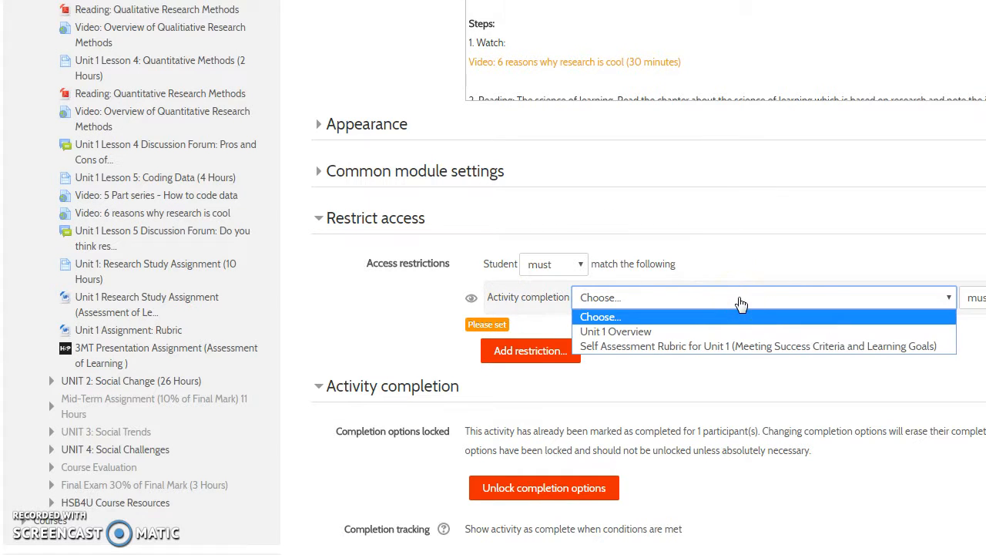
left_click(729, 347)
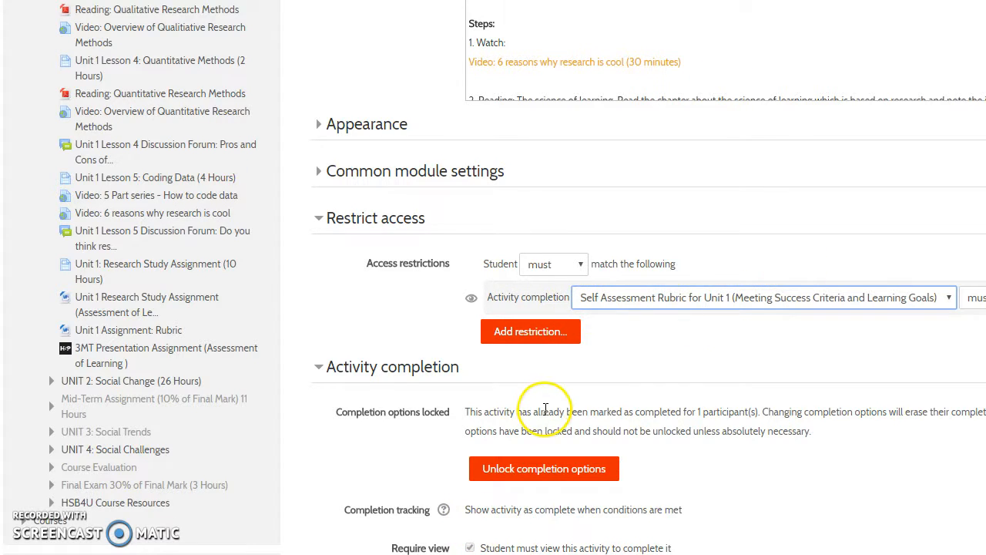
scroll(544, 409, "down", 3)
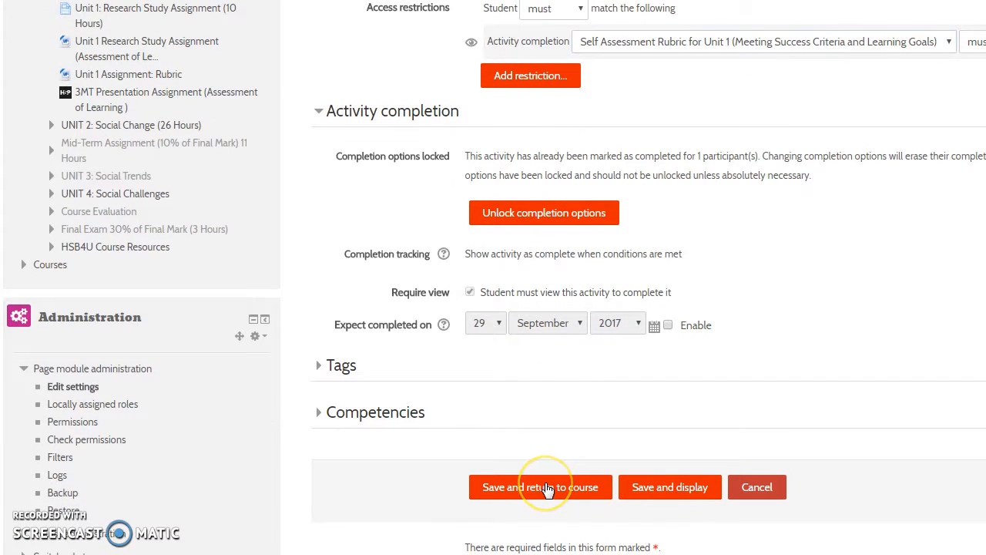
left_click(547, 488)
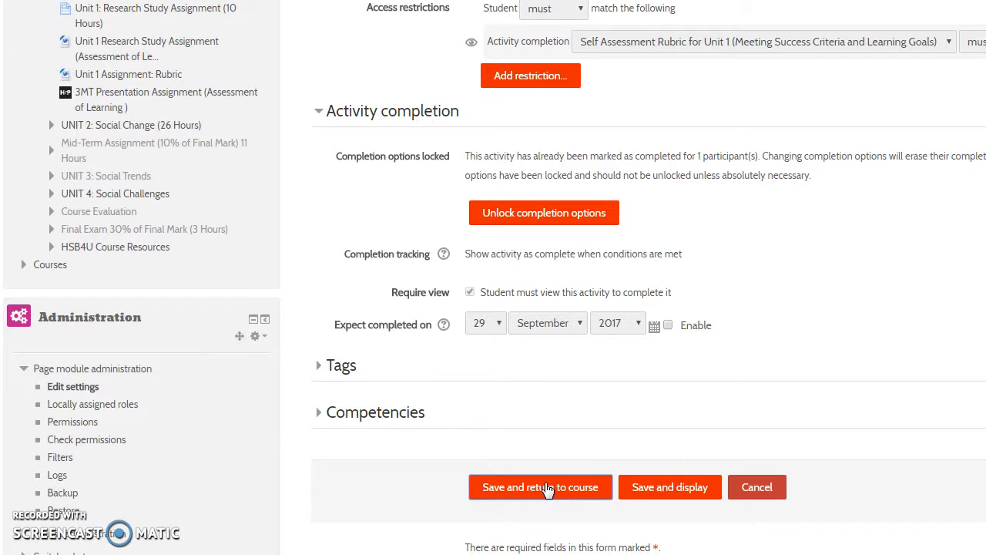
left_click(547, 488)
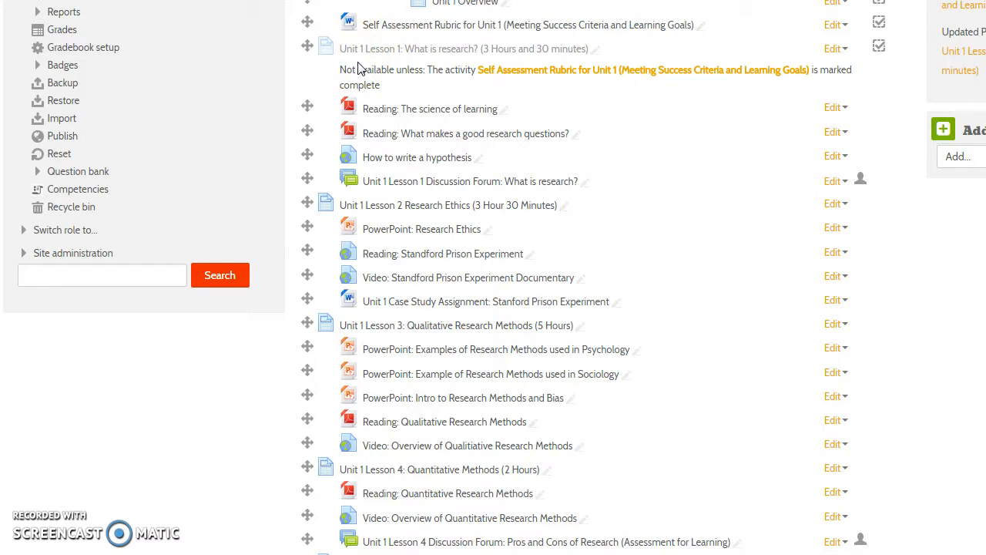
Set "Reading: The science of learning" to "Show activity as complete when conditions are met", require students to view it, and save back to the course
left_click(835, 112)
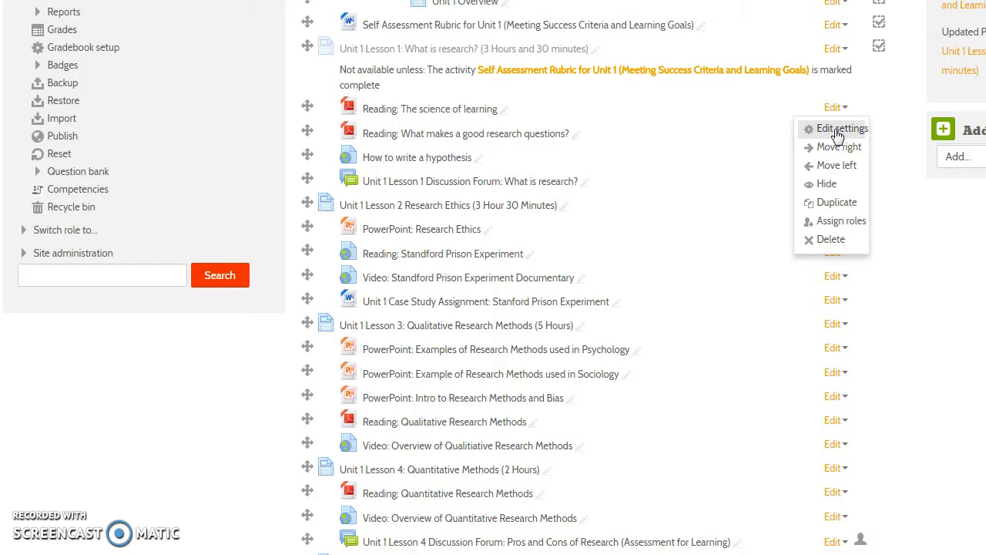
left_click(837, 135)
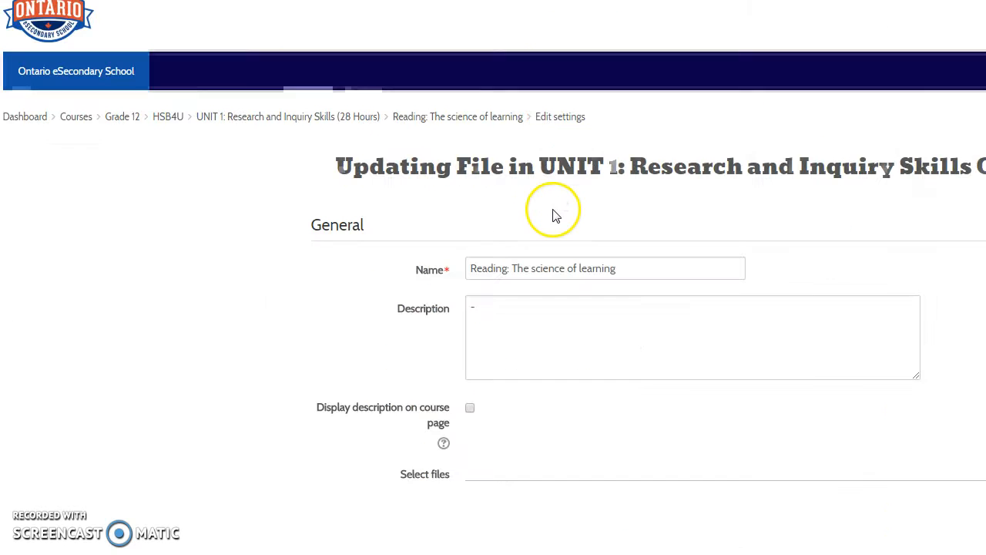
scroll(609, 312, "down", 5)
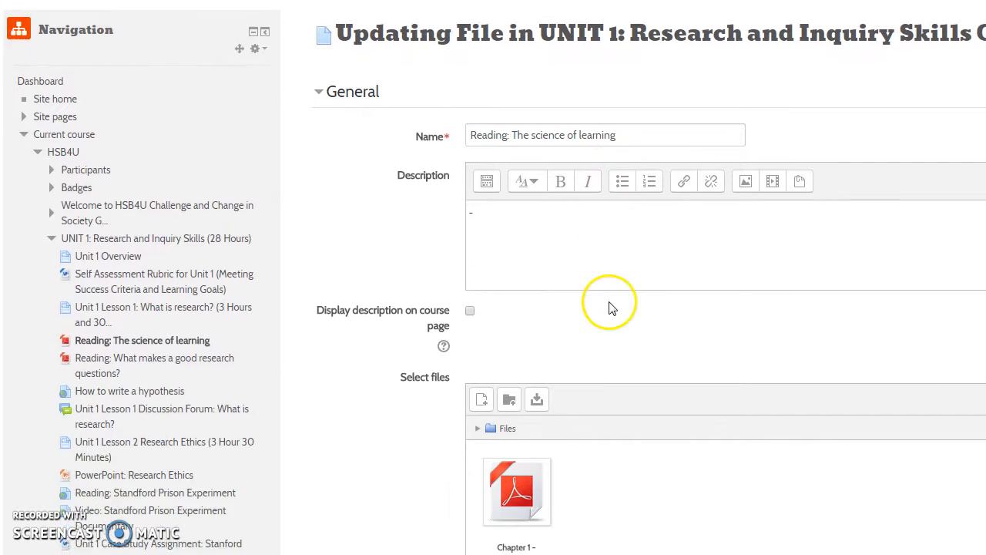
scroll(608, 308, "down", 2)
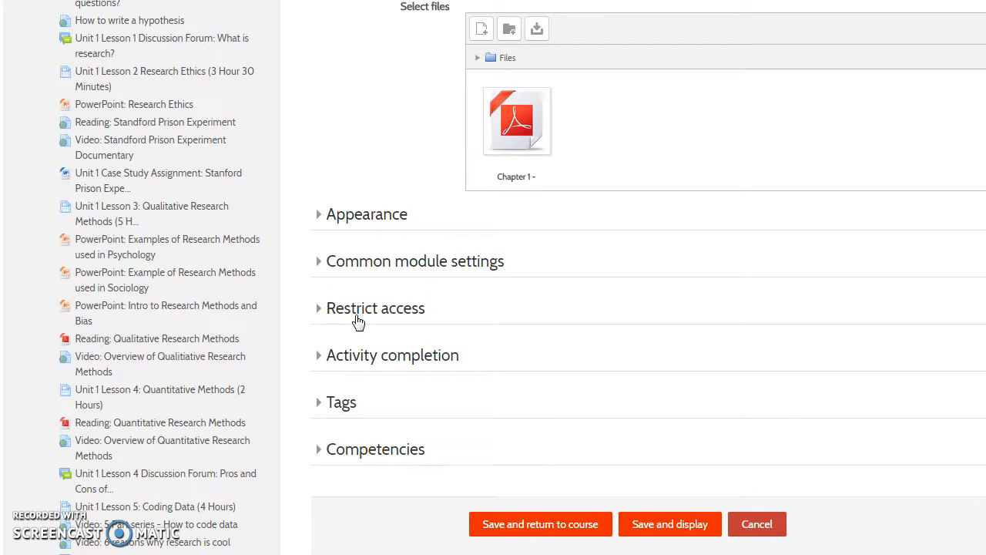
left_click(378, 357)
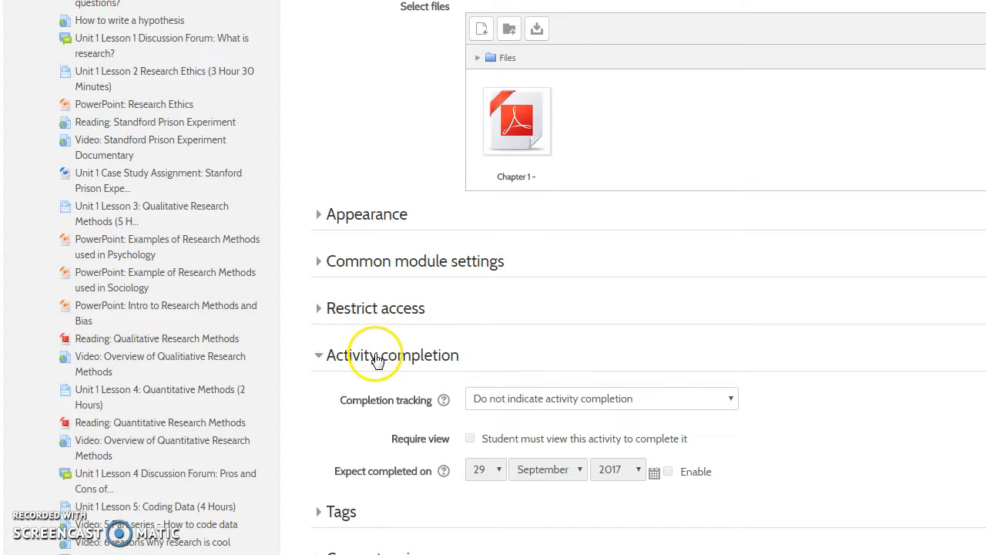
scroll(632, 389, "down", 2)
scroll(493, 332, "down", 1)
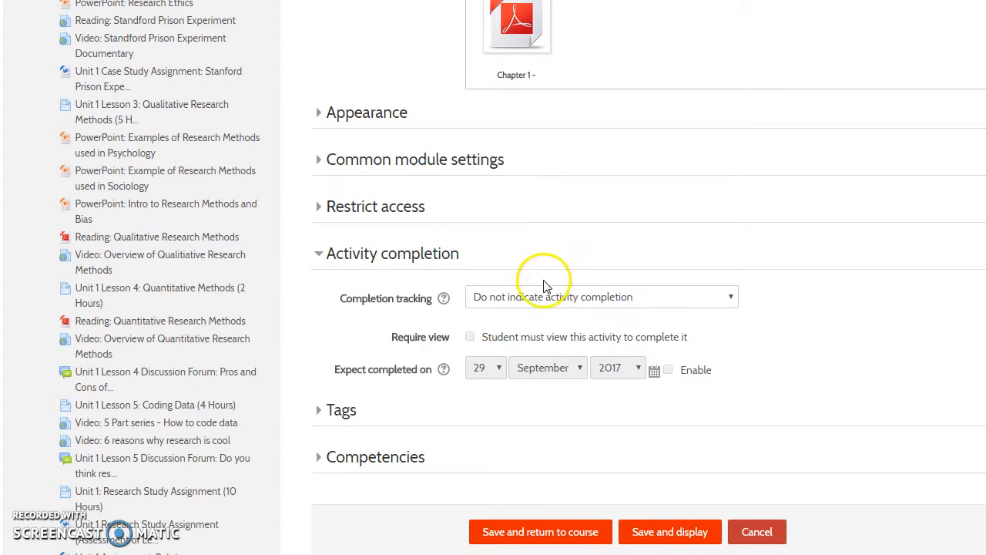
left_click(531, 306)
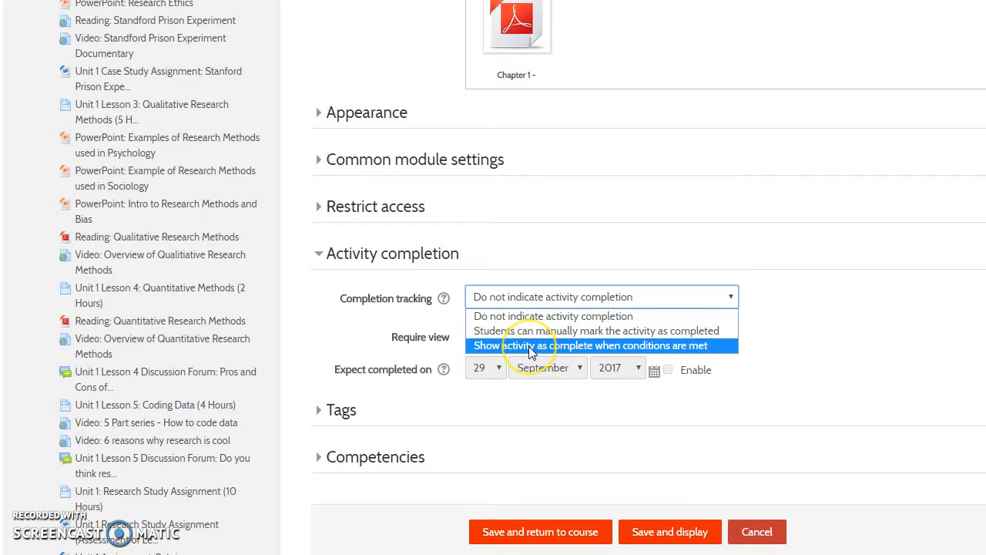
left_click(530, 342)
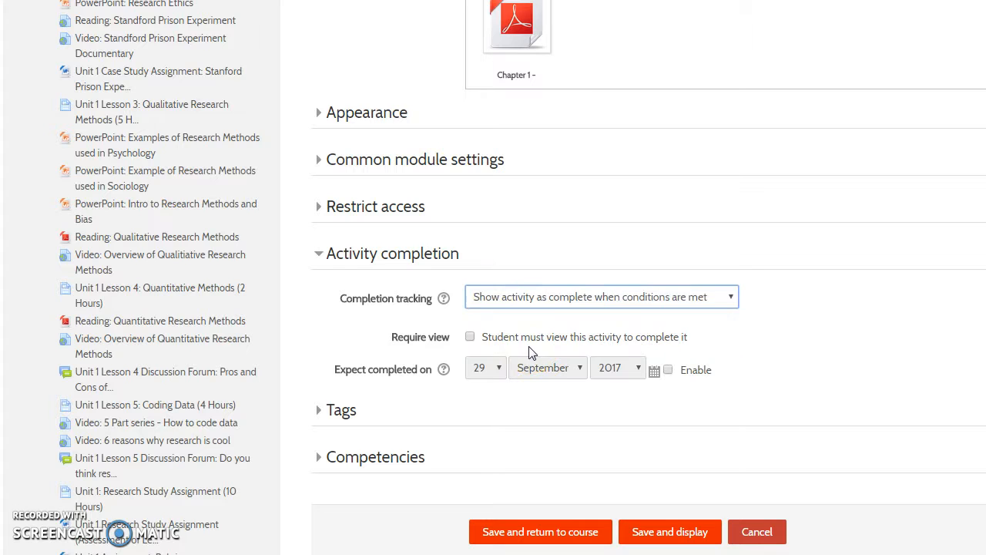
left_click(471, 337)
scroll(497, 335, "down", 1)
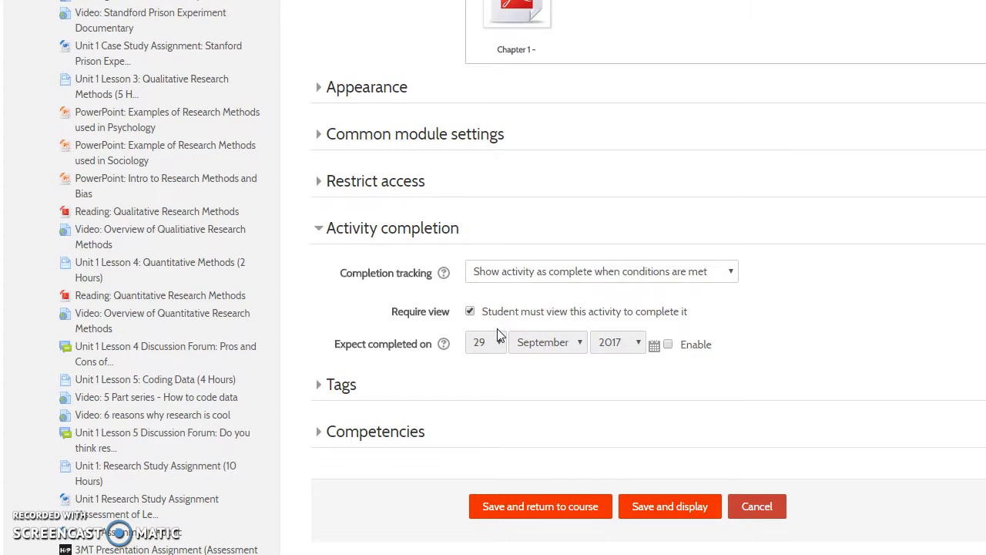
left_click(546, 507)
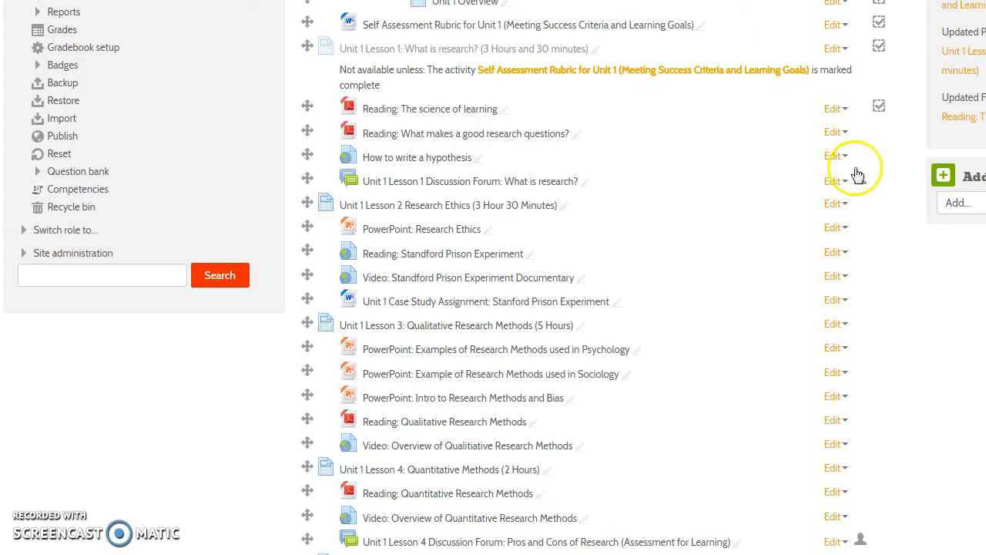
Reopen the settings of "Reading: The science of learning" and add an access restriction based on activity completion
left_click(833, 111)
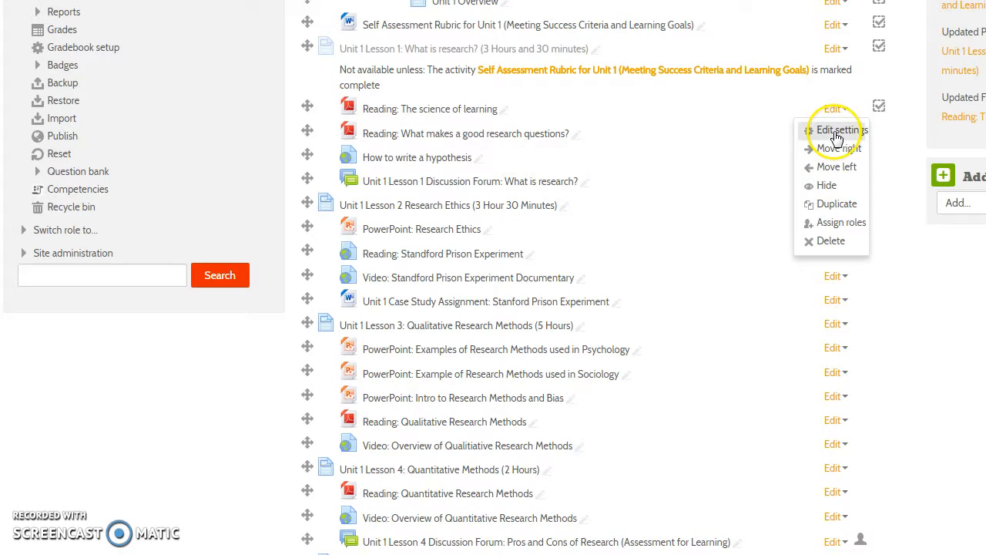
left_click(837, 131)
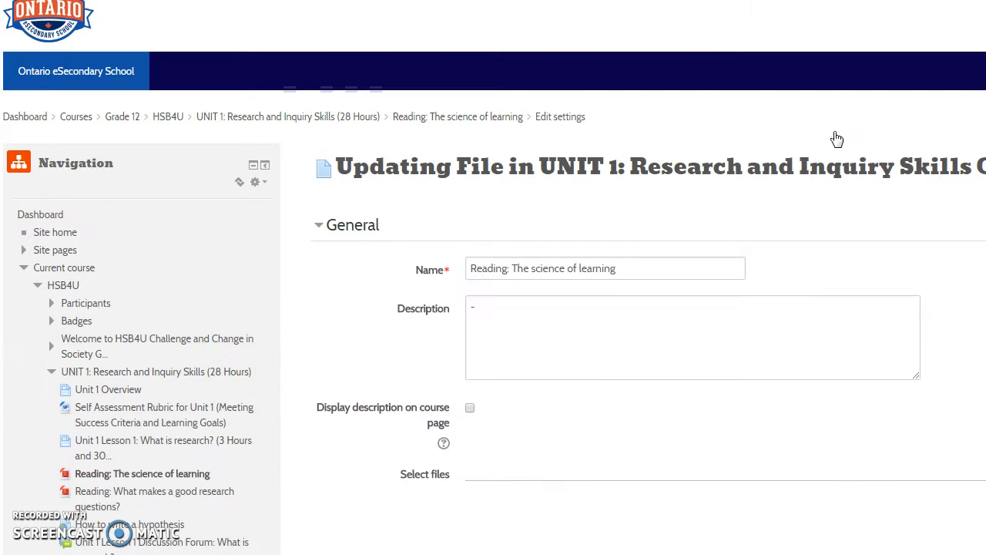
scroll(639, 352, "down", 5)
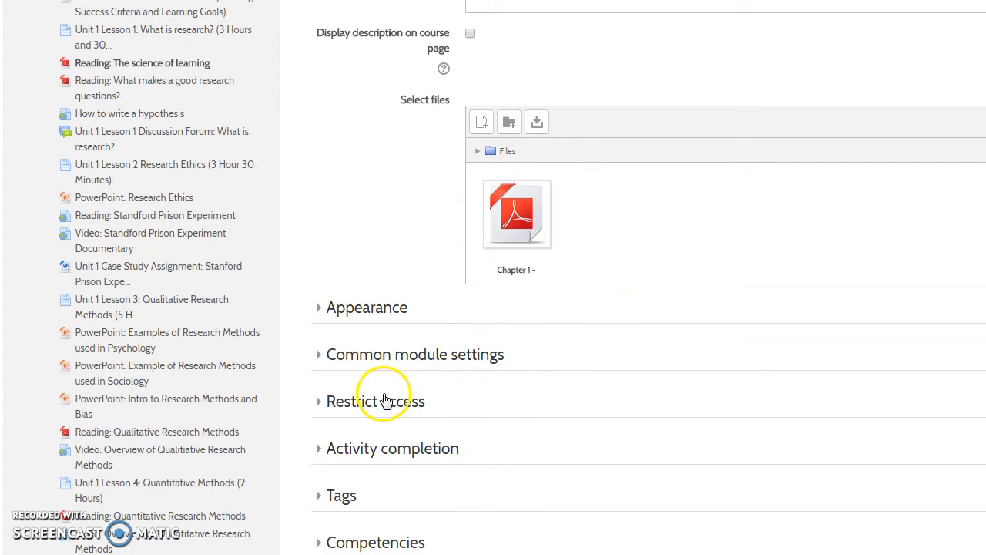
left_click(385, 401)
scroll(425, 378, "down", 2)
left_click(556, 391)
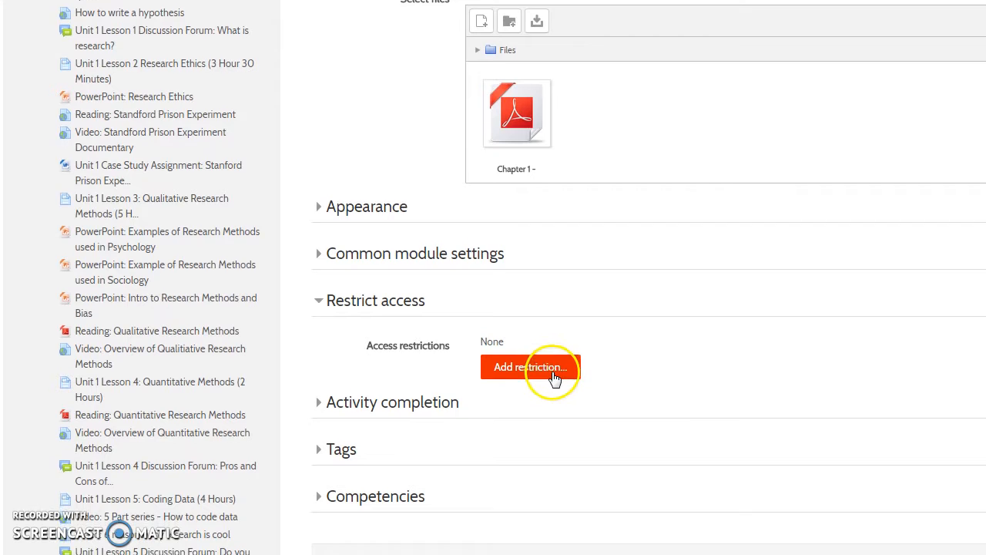
left_click(512, 227)
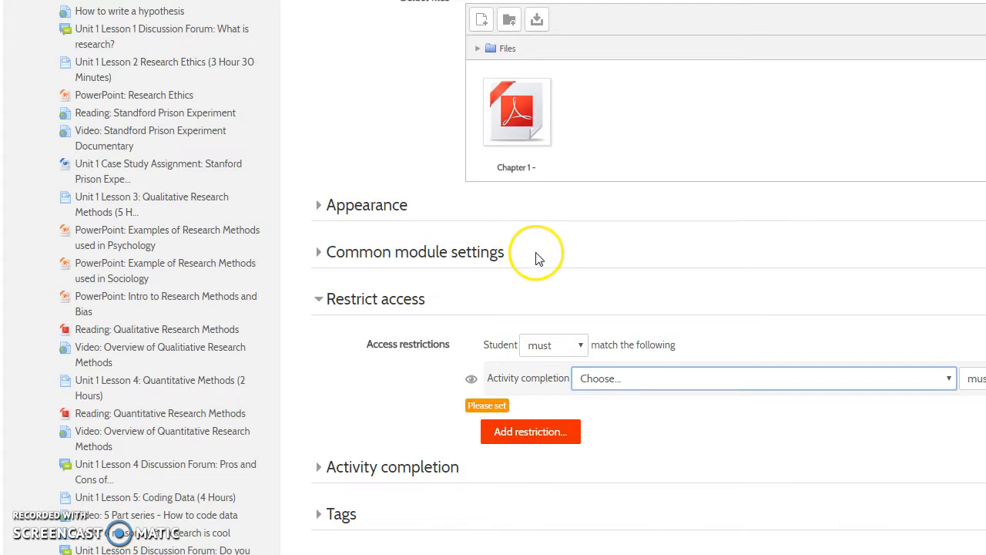
Set the reading's restriction to require completion of "Unit 1 Lesson 1: What is research?" and save back to the course
scroll(531, 254, "down", 2)
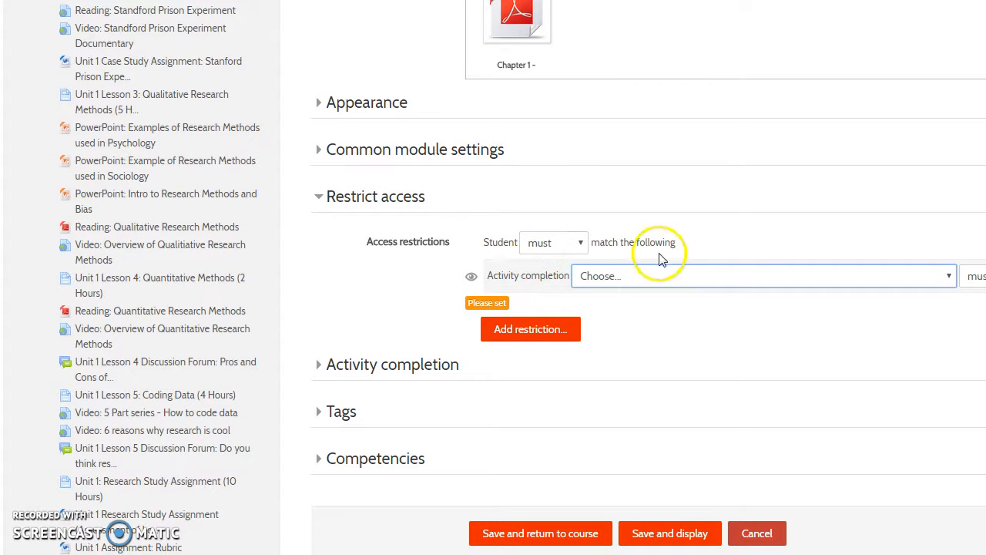
left_click(660, 279)
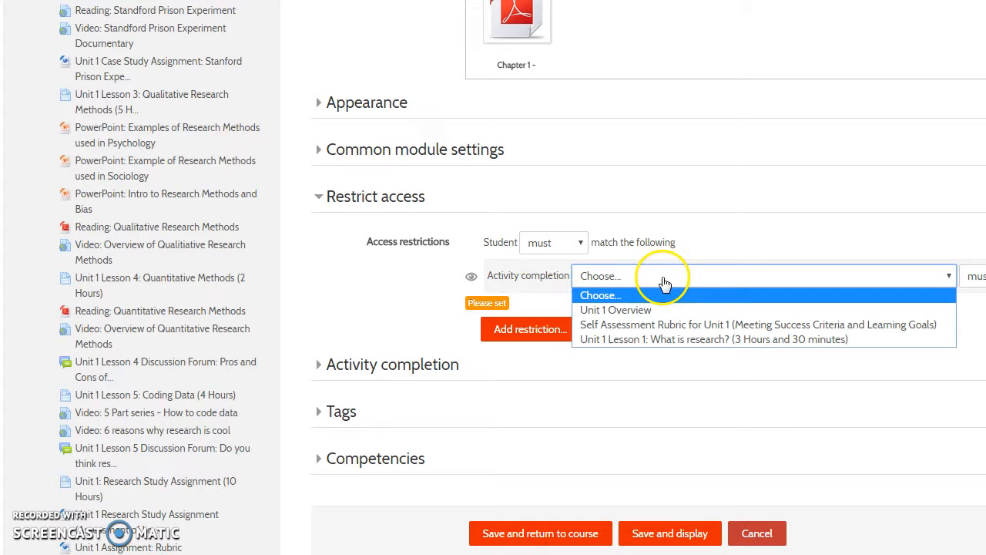
left_click(664, 339)
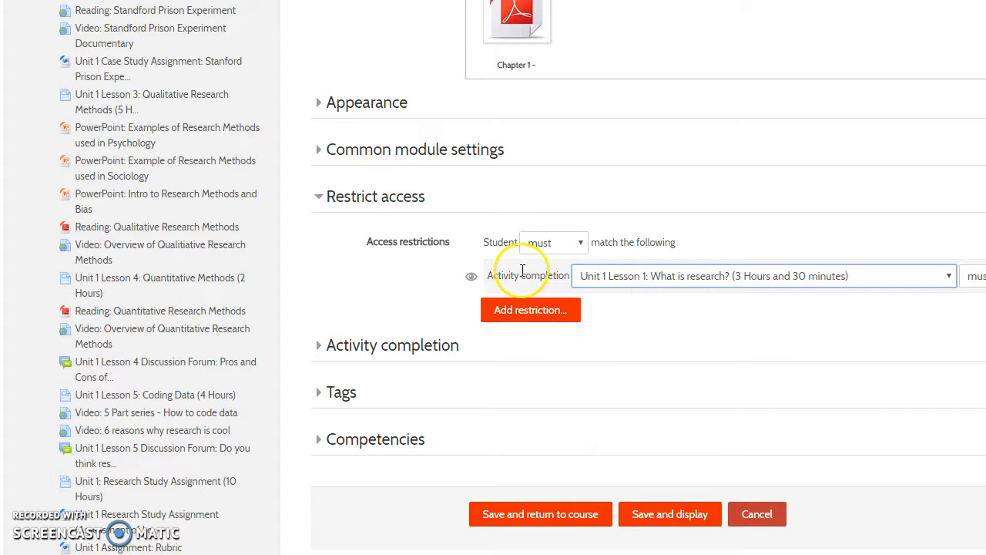
left_click(540, 324)
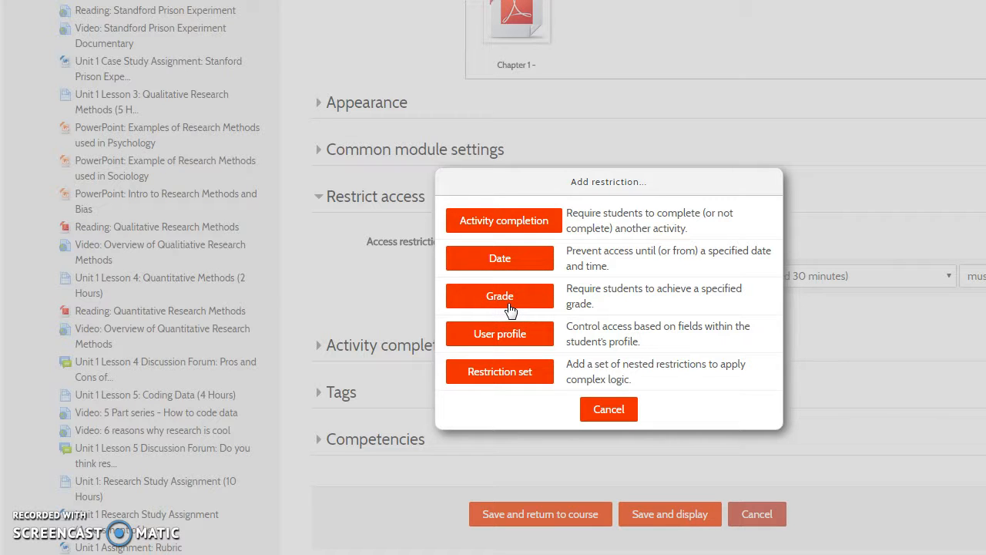
left_click(599, 410)
left_click(600, 523)
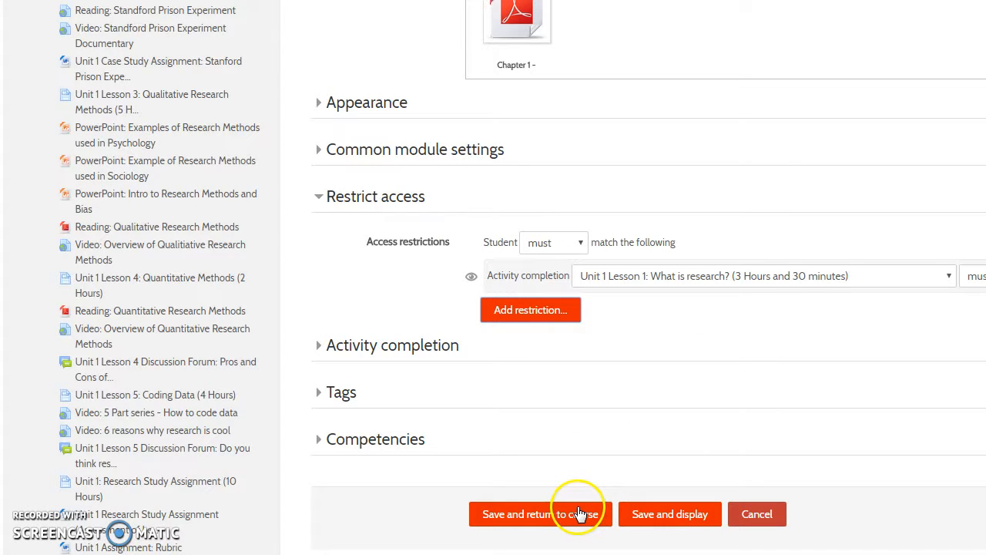
left_click(574, 521)
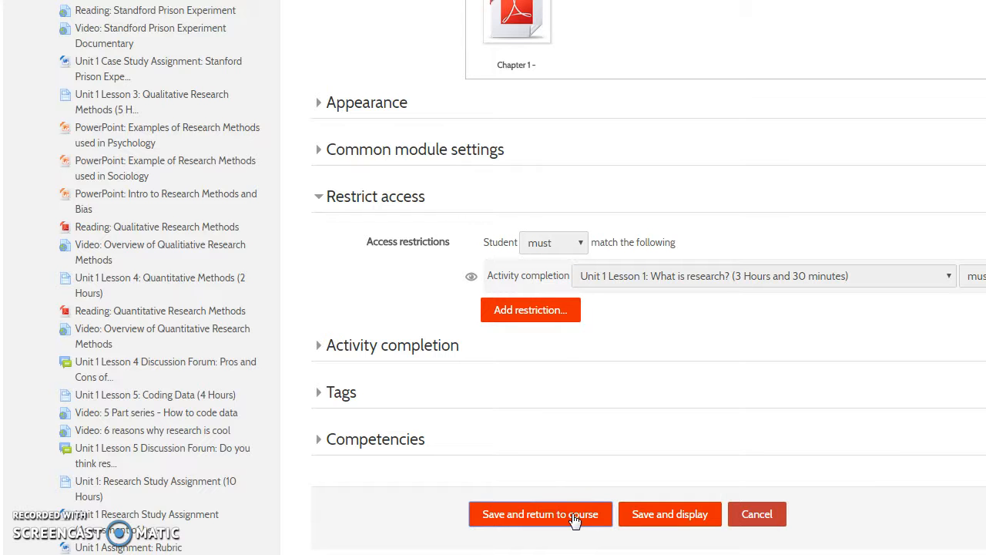